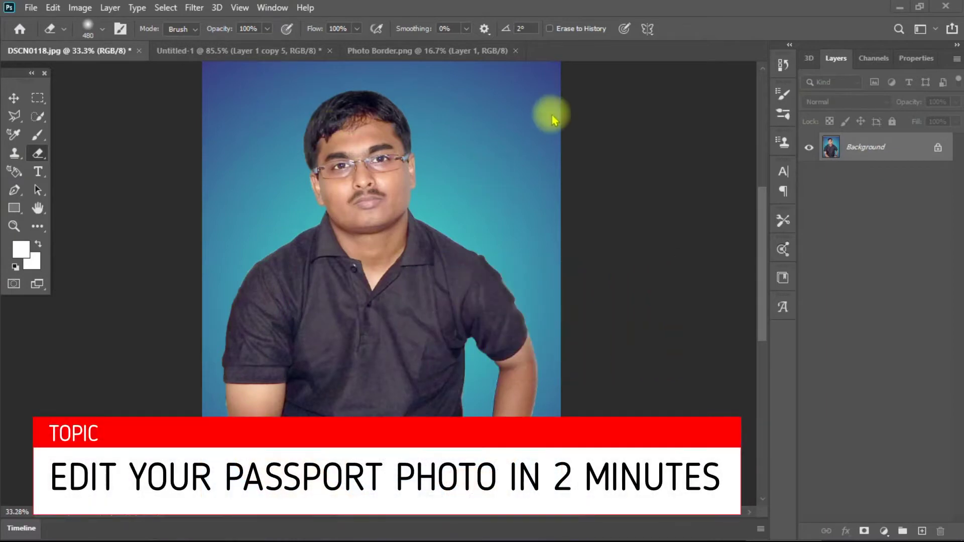
Look over the open Photo Border, passport-sheet and DSCN0118.jpg documents
scroll(589, 186, "up", 2)
scroll(590, 188, "down", 1)
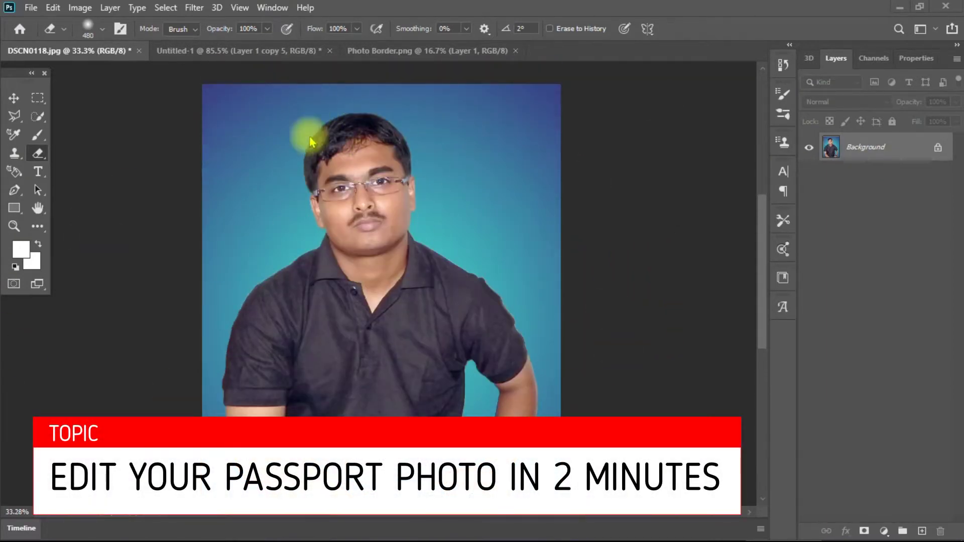
left_click(406, 50)
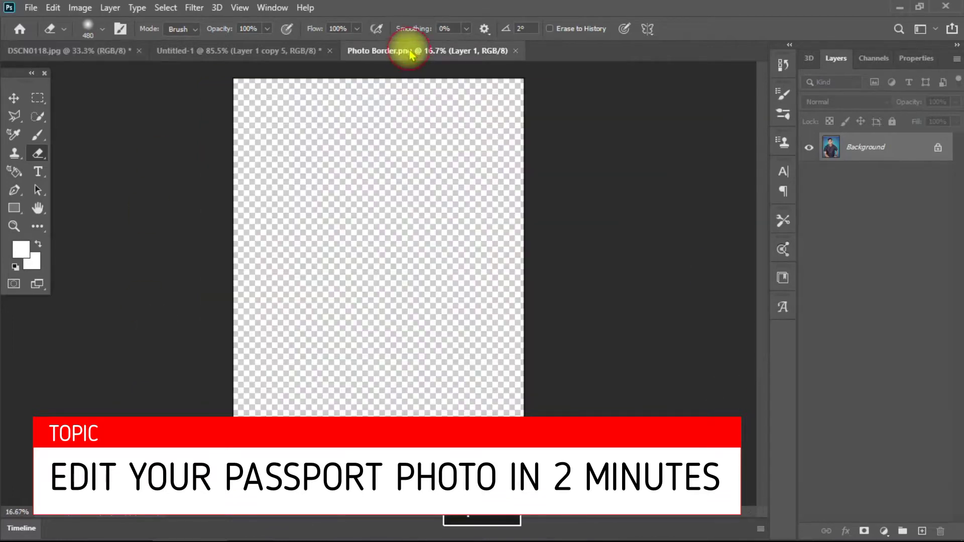
left_click(251, 50)
scroll(322, 258, "up", 1)
scroll(334, 269, "down", 1)
scroll(334, 269, "down", 1)
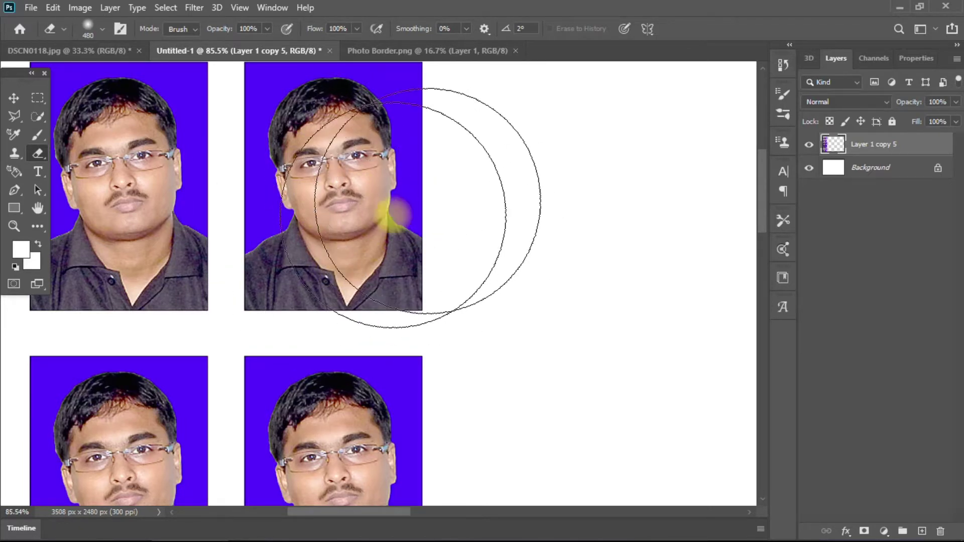
scroll(271, 236, "up", 1)
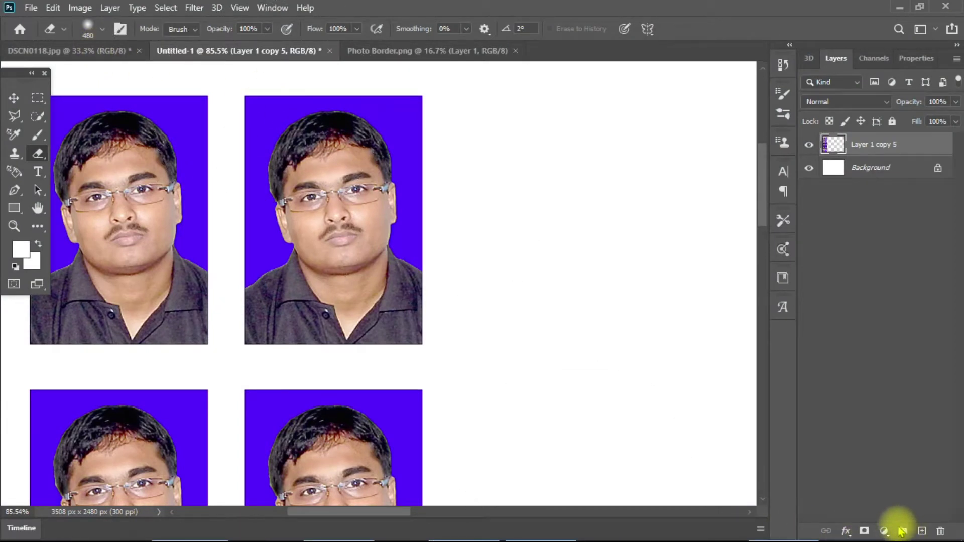
left_click(99, 54)
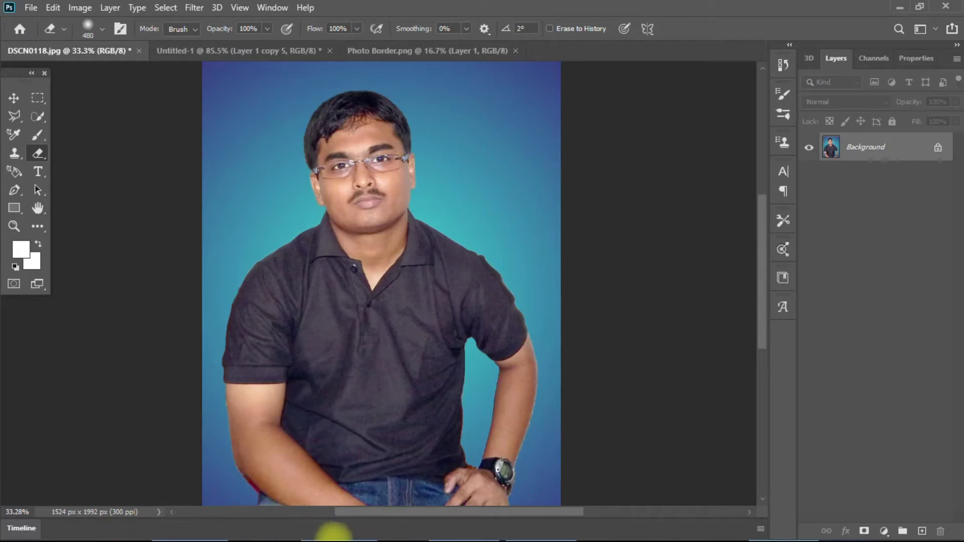
mouse_move(338, 531)
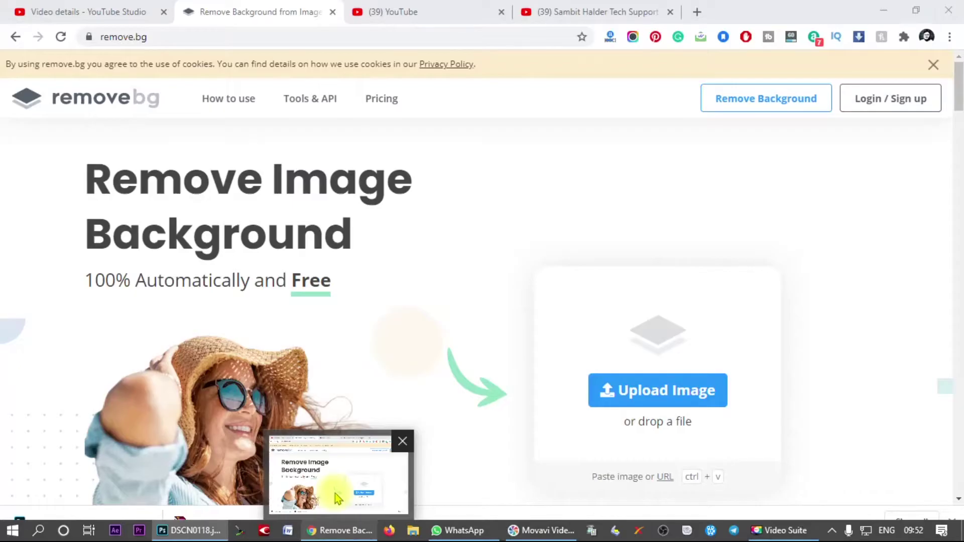
Upload DSCN0118 to remove.bg and open the downloaded transparent PNG cutout in Photoshop
left_click(337, 499)
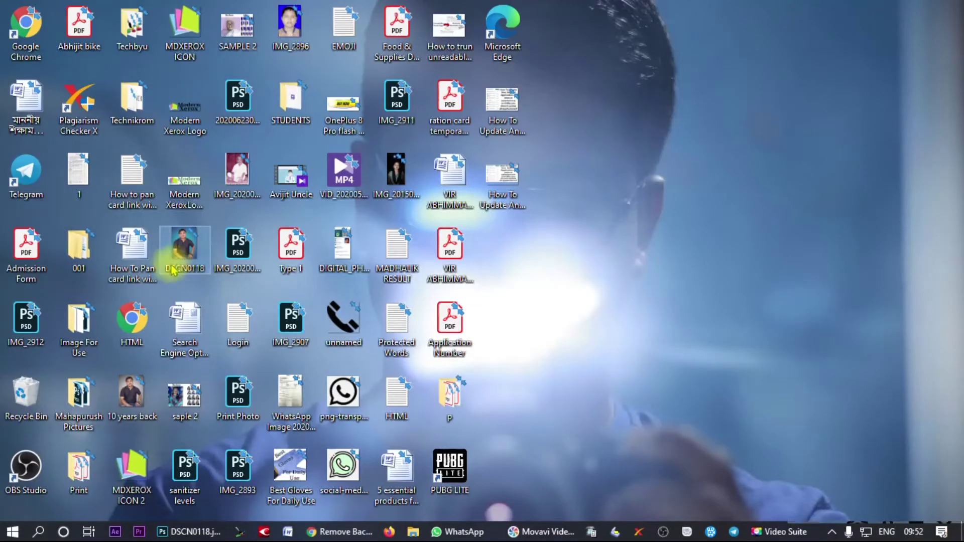
mouse_move(183, 256)
left_mouse_down()
mouse_move(249, 296)
mouse_move(226, 310)
mouse_move(399, 229)
left_mouse_up()
key("alt+Tab")
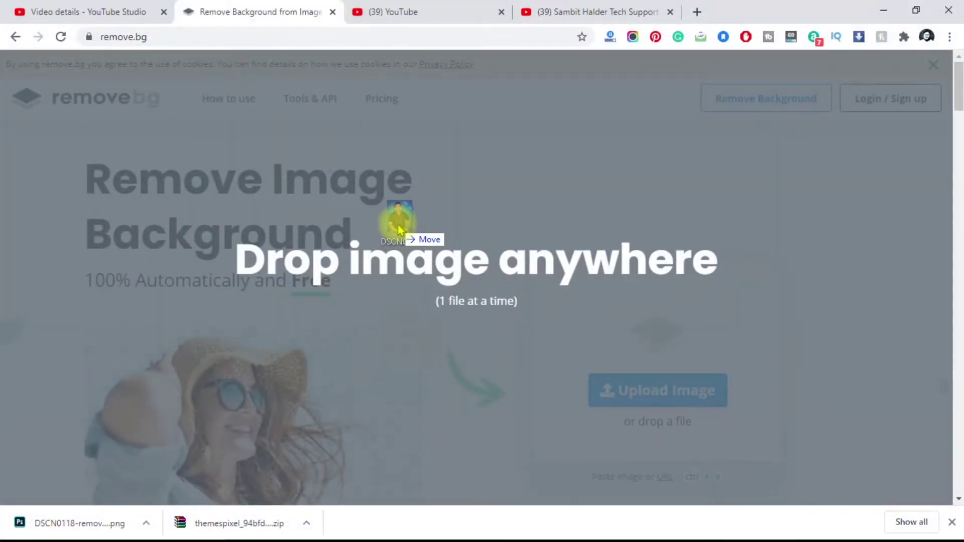
left_click_drag(398, 230, 396, 228)
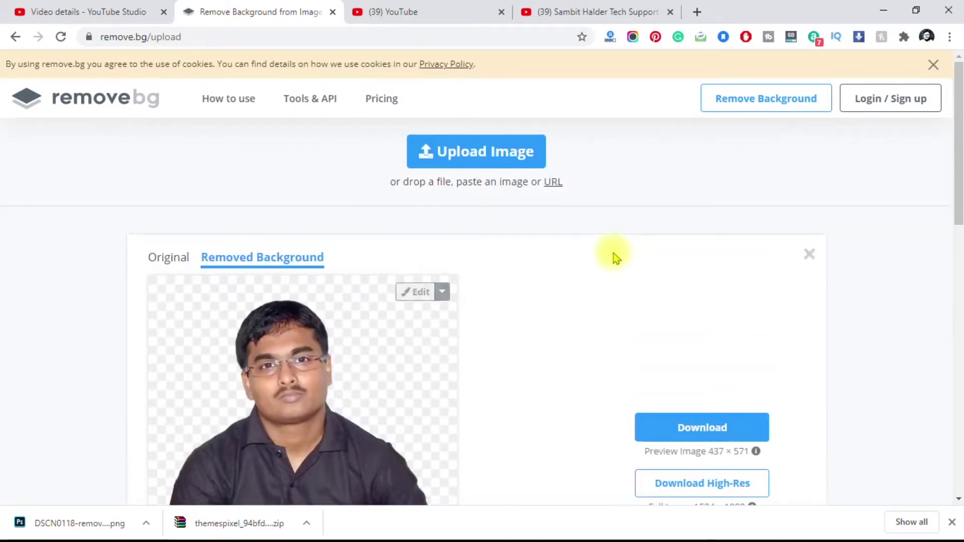
left_click(685, 427)
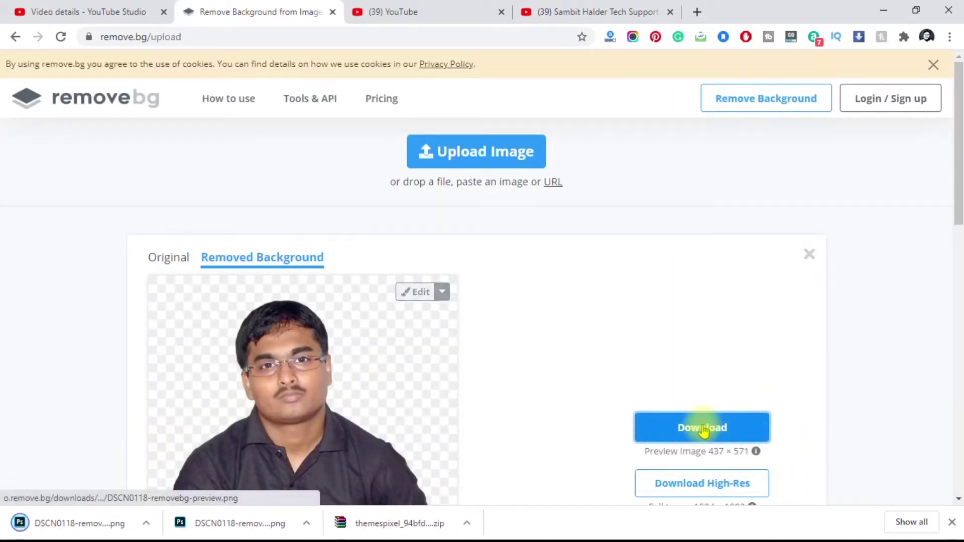
left_click(81, 523)
key("space")
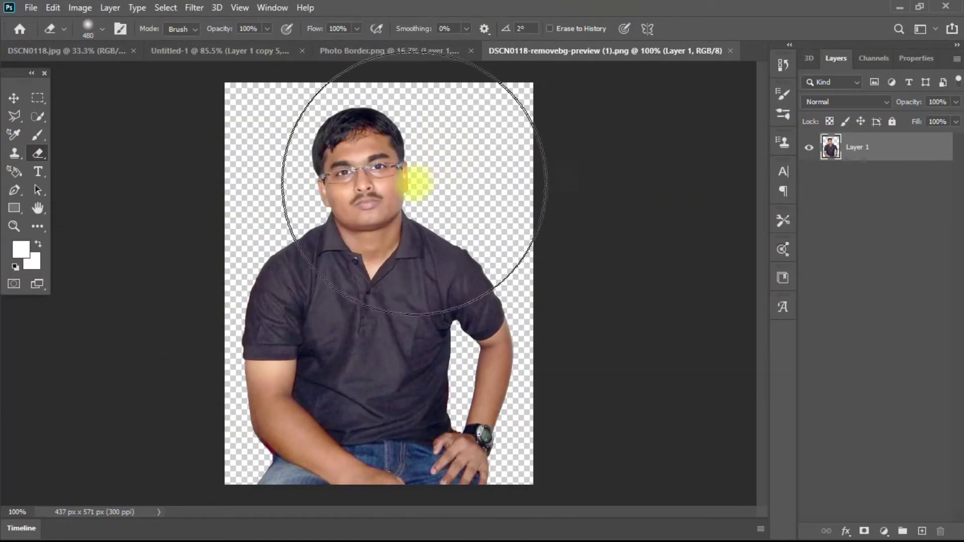
left_click(75, 50)
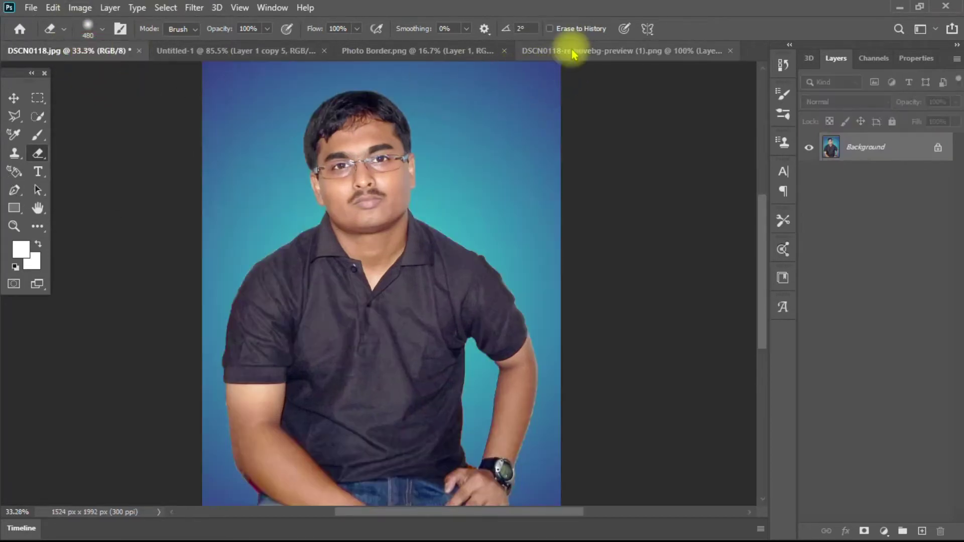
left_click(574, 52)
left_click(58, 50)
scroll(178, 134, "down", 1)
scroll(177, 133, "down", 1)
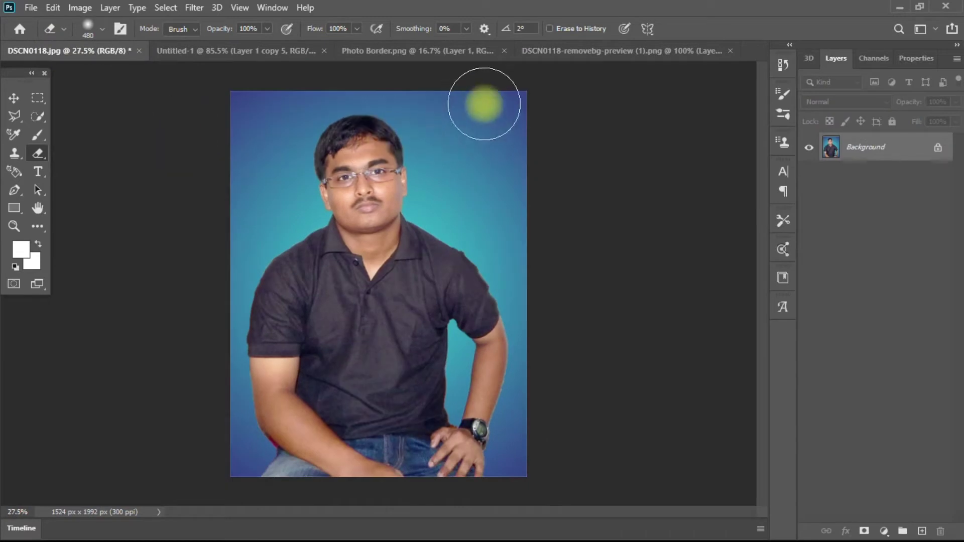
left_click(567, 51)
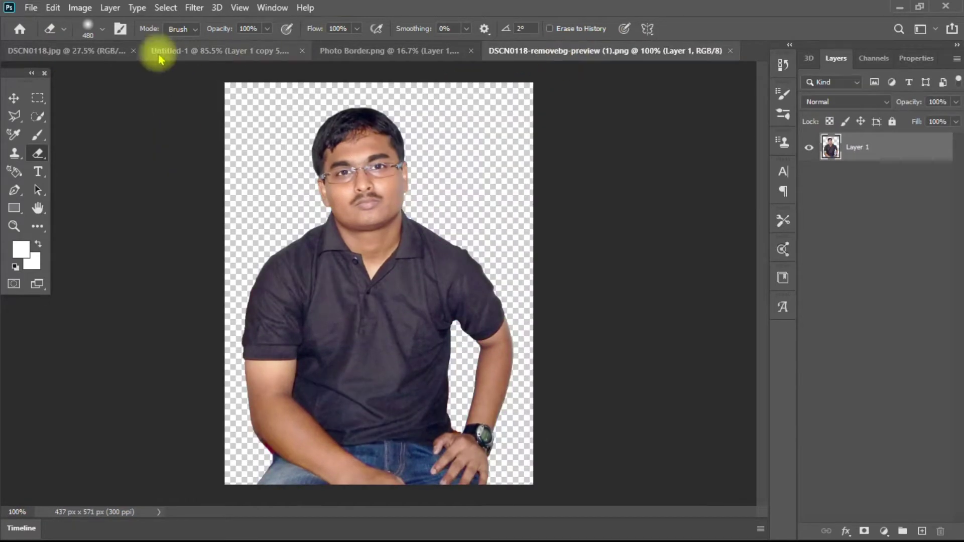
left_click(97, 50)
key("ctrl+0")
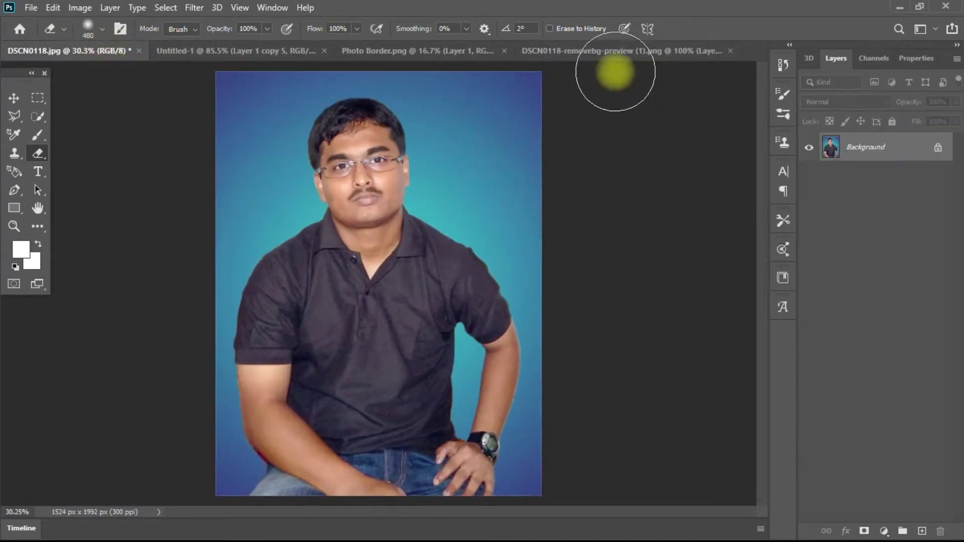
left_click(613, 50)
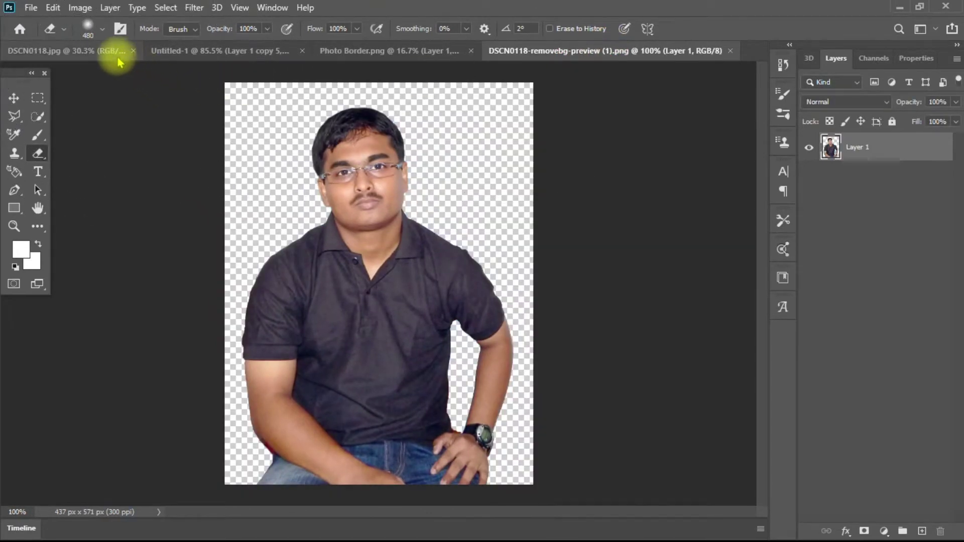
left_click(119, 61)
left_click(558, 57)
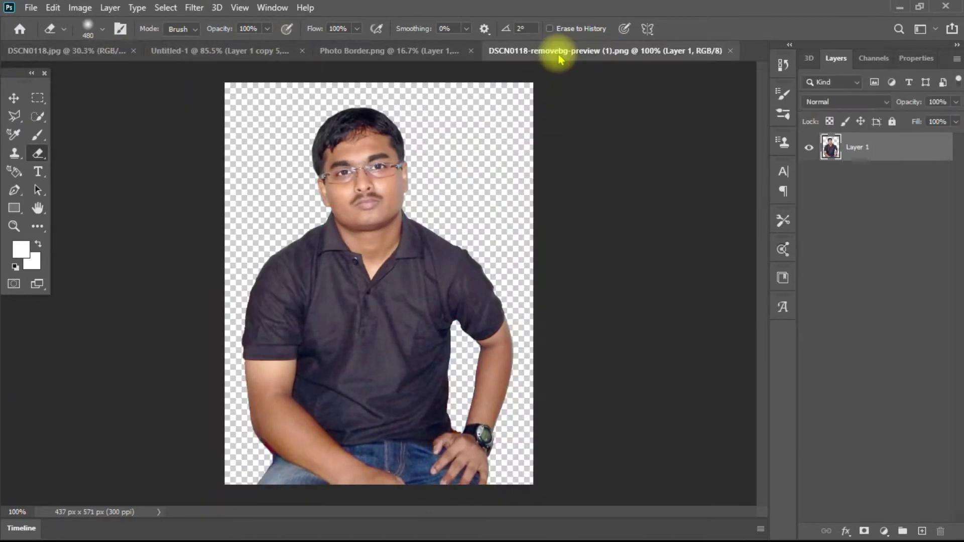
left_click(120, 58)
left_click(584, 55)
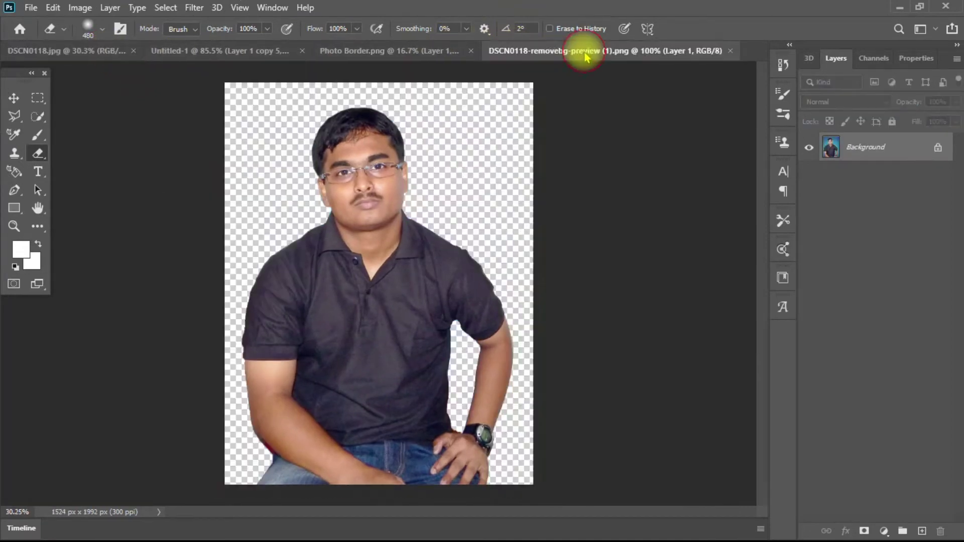
scroll(362, 147, "up", 1)
scroll(355, 146, "up", 1)
scroll(415, 221, "up", 3)
scroll(415, 221, "down", 1)
scroll(377, 172, "down", 1)
scroll(376, 173, "down", 1)
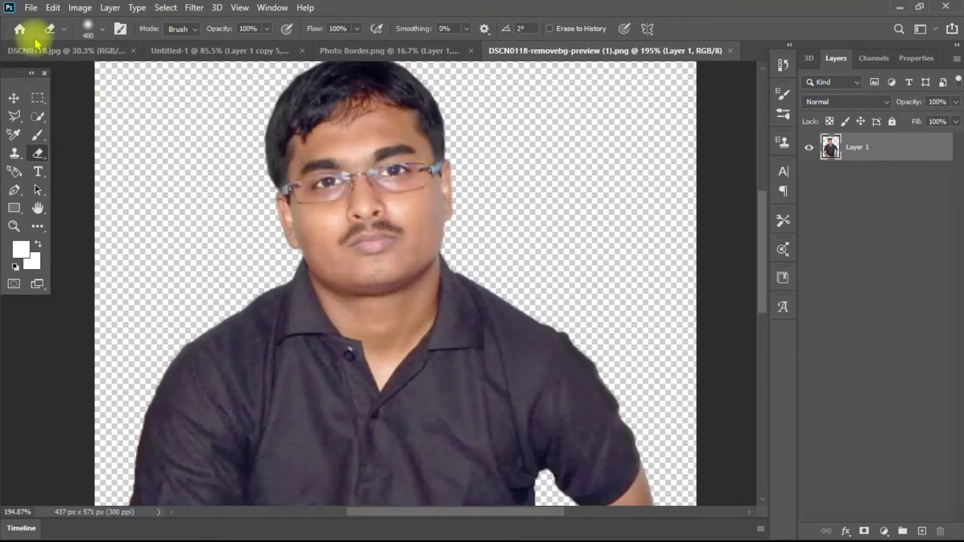
left_click(79, 7)
left_click(75, 112)
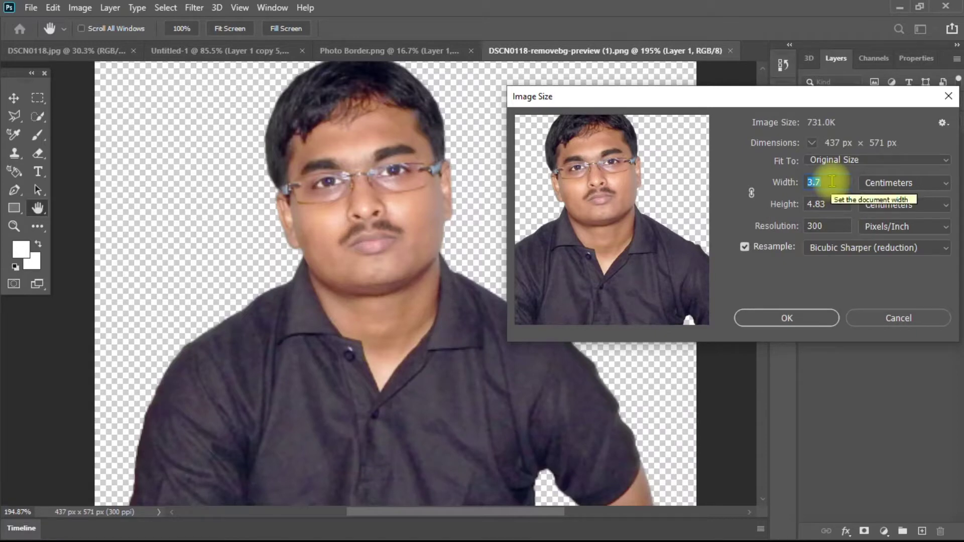
type("3.5")
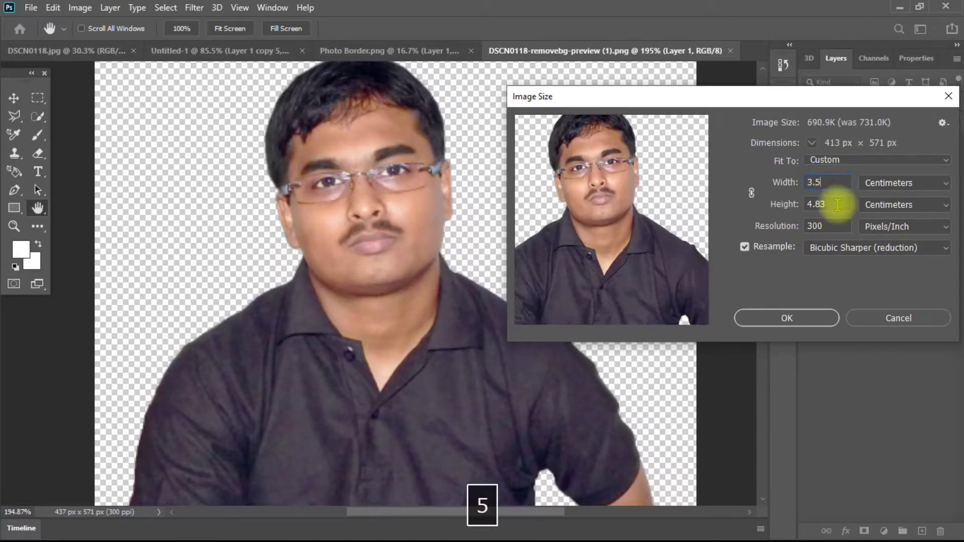
left_click(884, 316)
key("e")
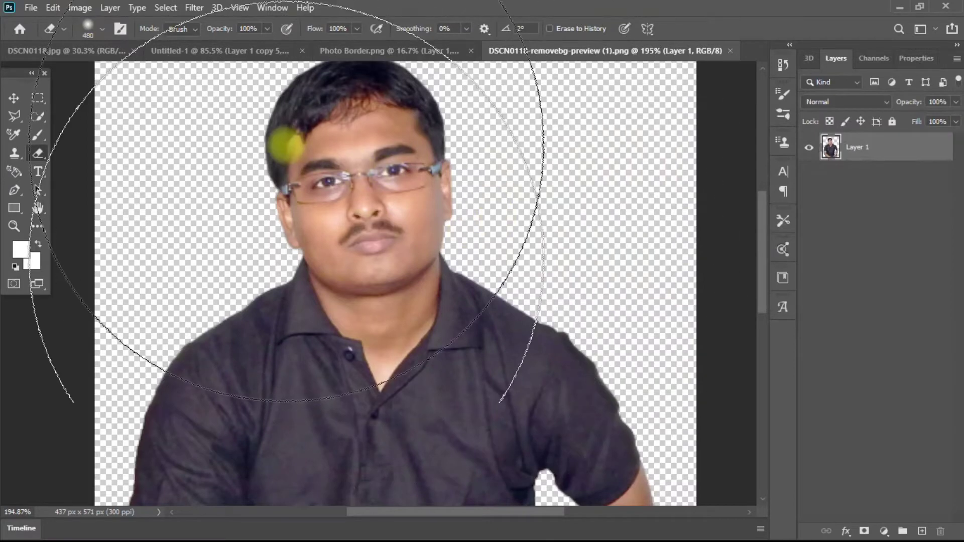
scroll(246, 147, "down", 3)
scroll(248, 146, "down", 1)
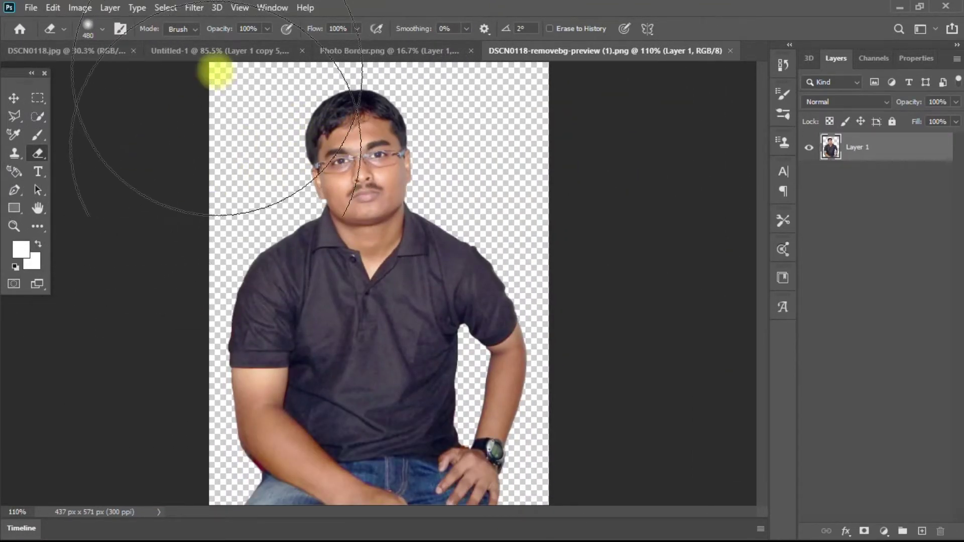
key("c")
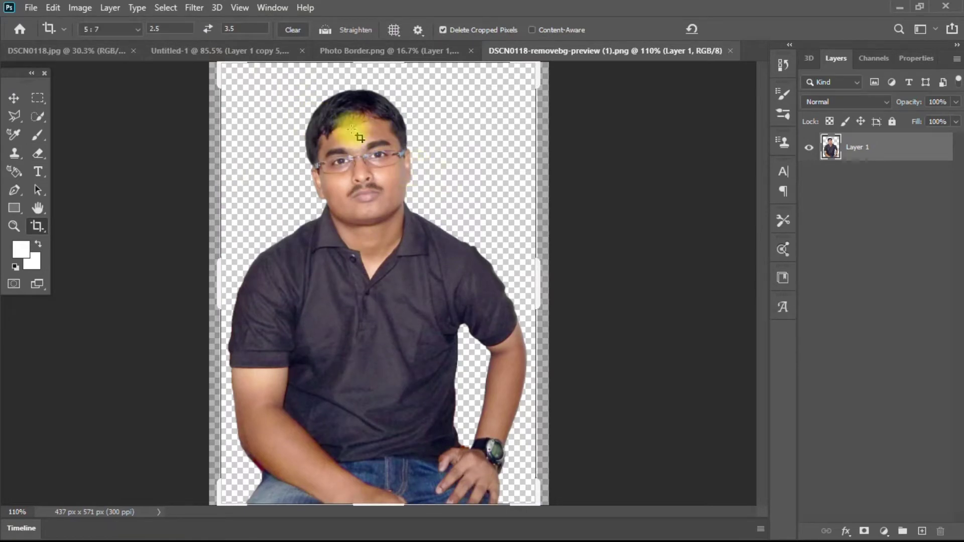
Change the crop ratio from 2.5 : 3.5 to 3.5 : 4.5, roughly placing the face
left_click_drag(221, 64, 286, 156)
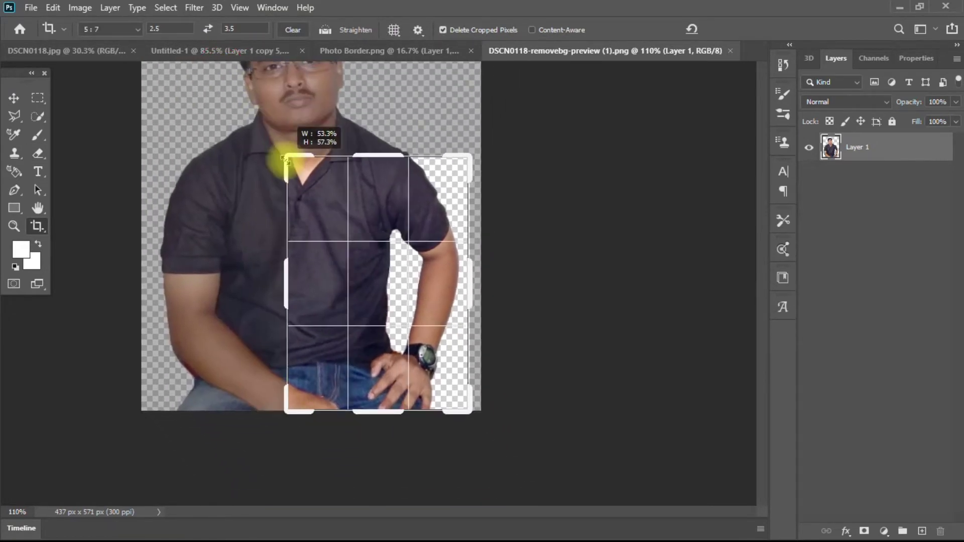
double_click(159, 30)
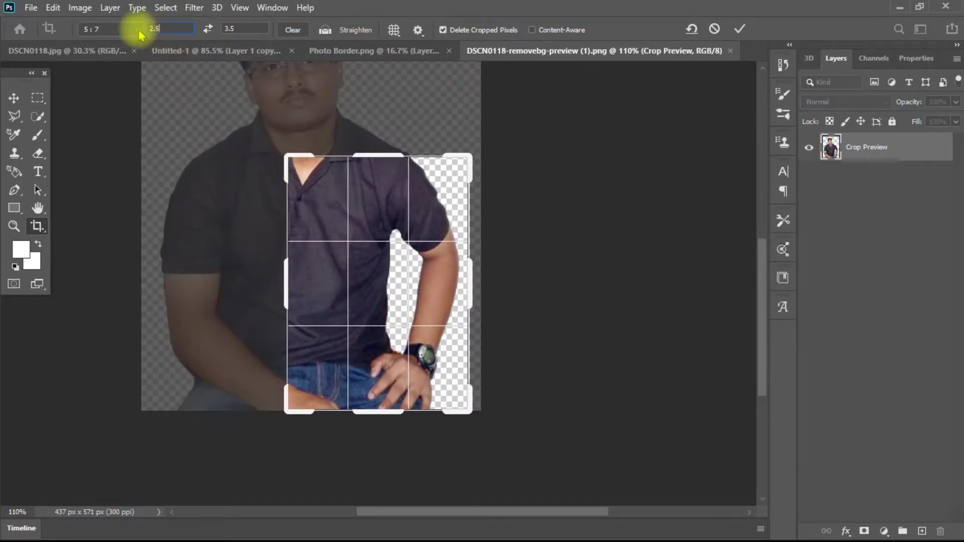
double_click(251, 28)
mouse_move(330, 211)
left_mouse_down()
mouse_move(402, 312)
mouse_move(416, 386)
left_mouse_up()
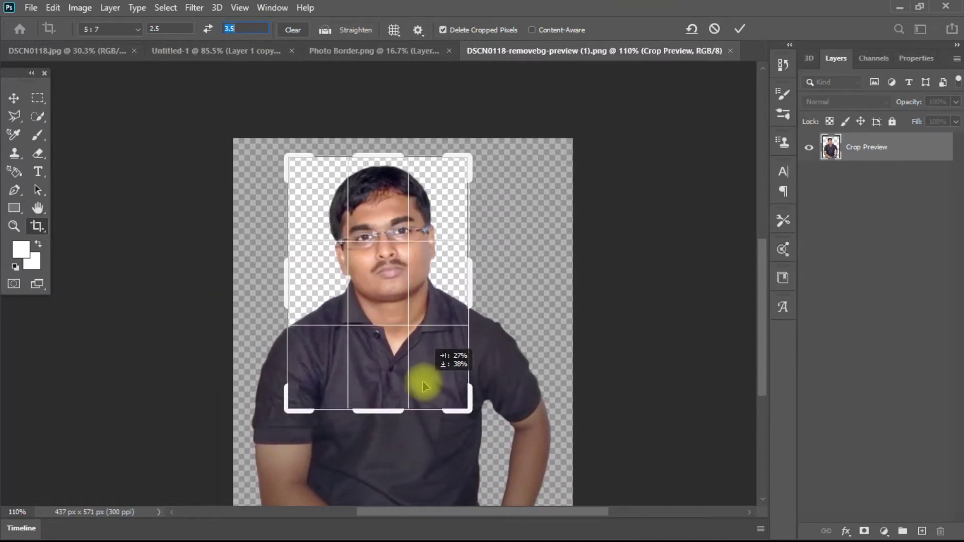
left_click_drag(416, 386, 426, 381)
double_click(181, 29)
type("3.5")
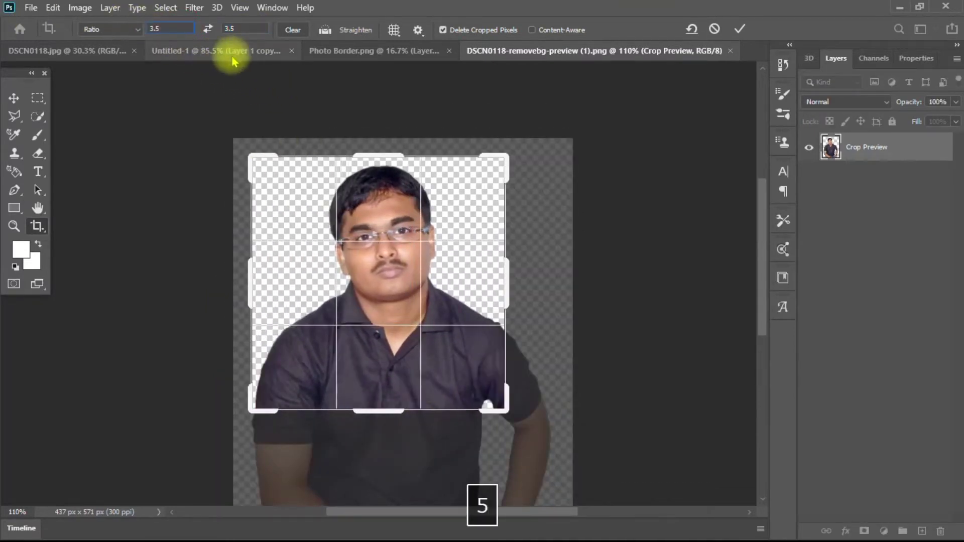
double_click(252, 29)
type("4.5")
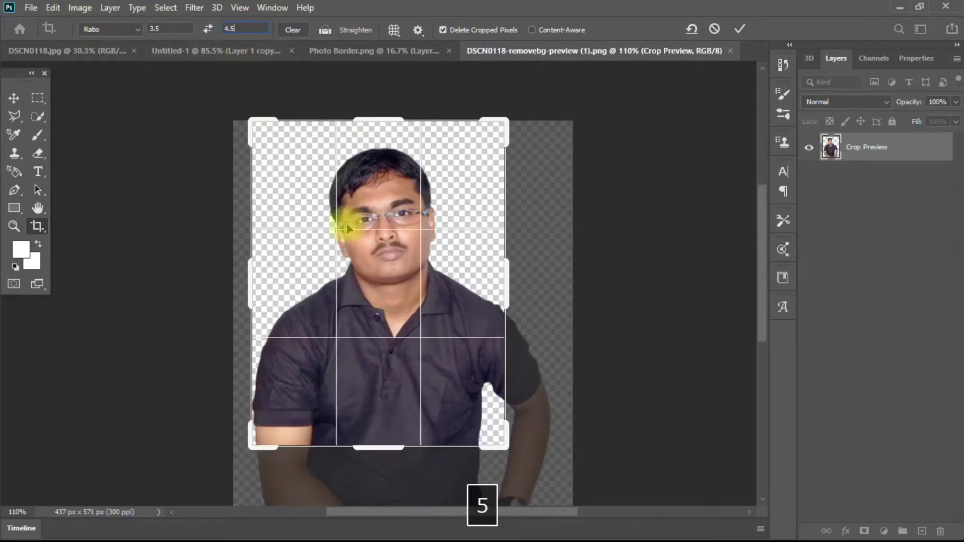
Tighten the 3.5 : 4.5 crop frame around the man's head and shoulders
left_click_drag(505, 449, 447, 428)
left_click_drag(400, 378, 329, 324)
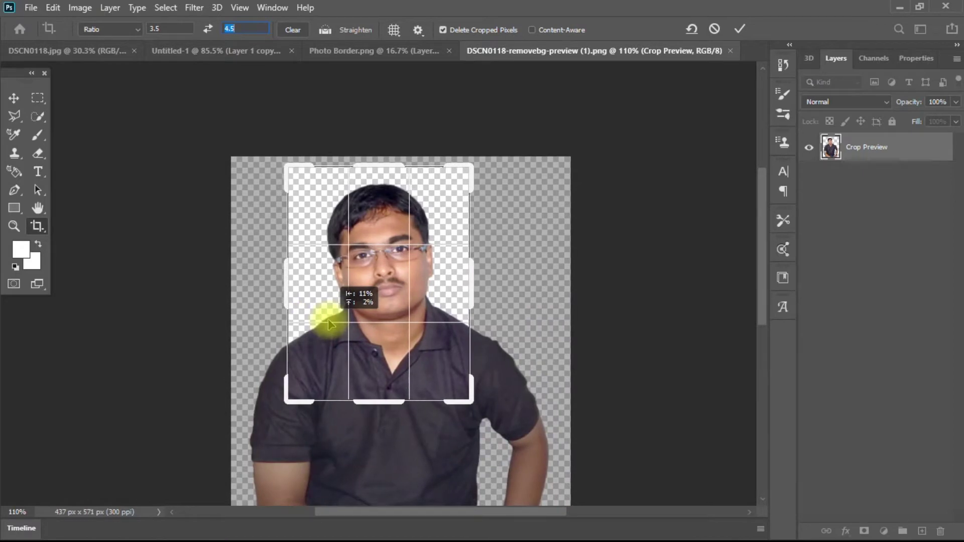
left_click_drag(329, 324, 326, 324)
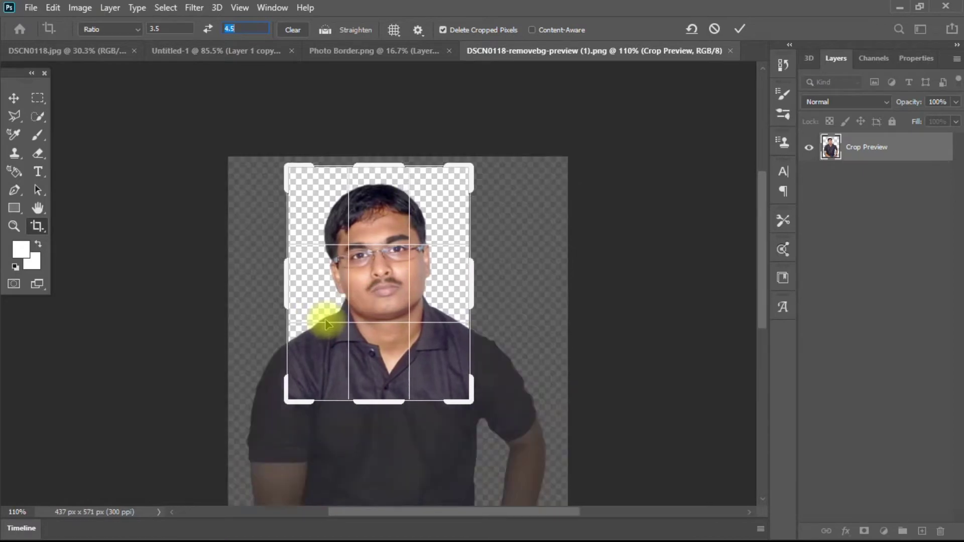
left_click_drag(471, 402, 458, 400)
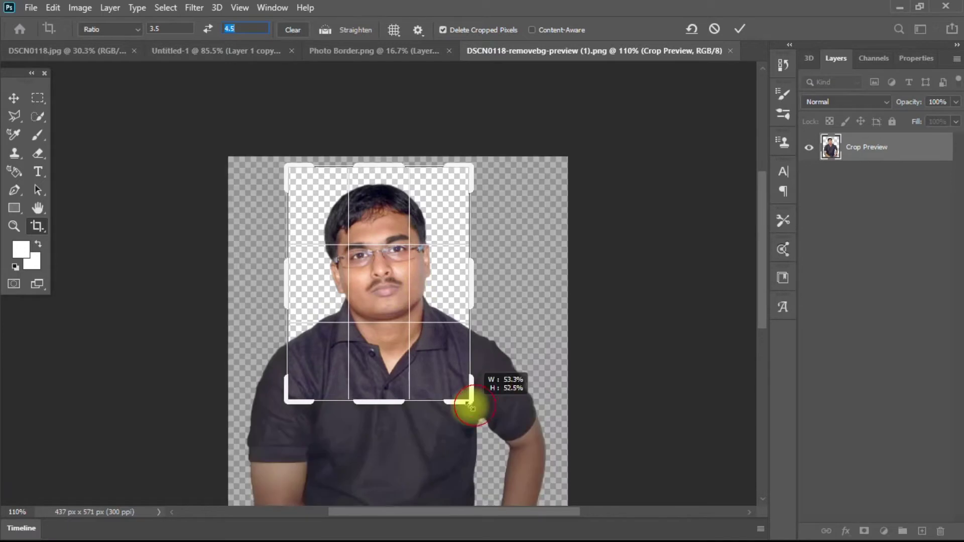
left_click_drag(406, 357, 399, 361)
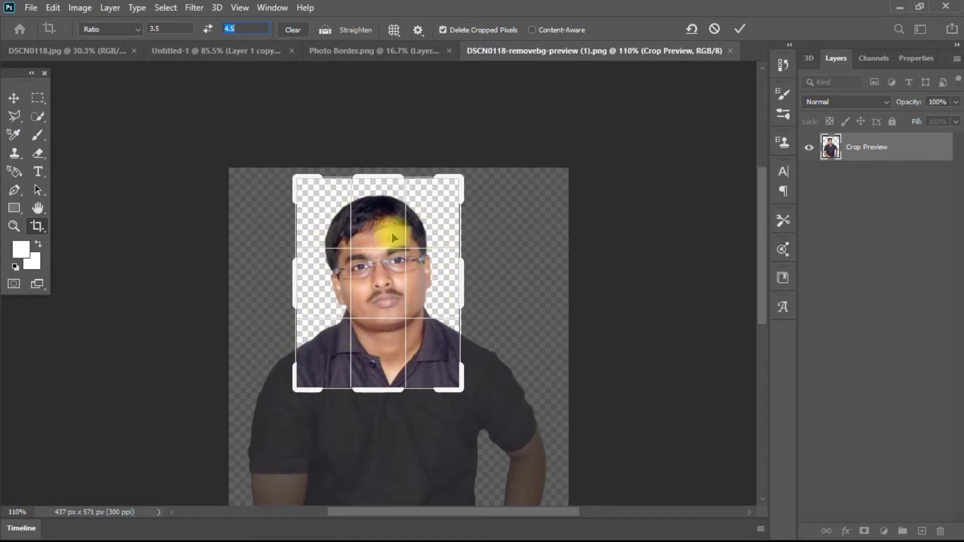
Centre the face slightly higher in the crop frame and apply the crop
left_click_drag(398, 271, 394, 275)
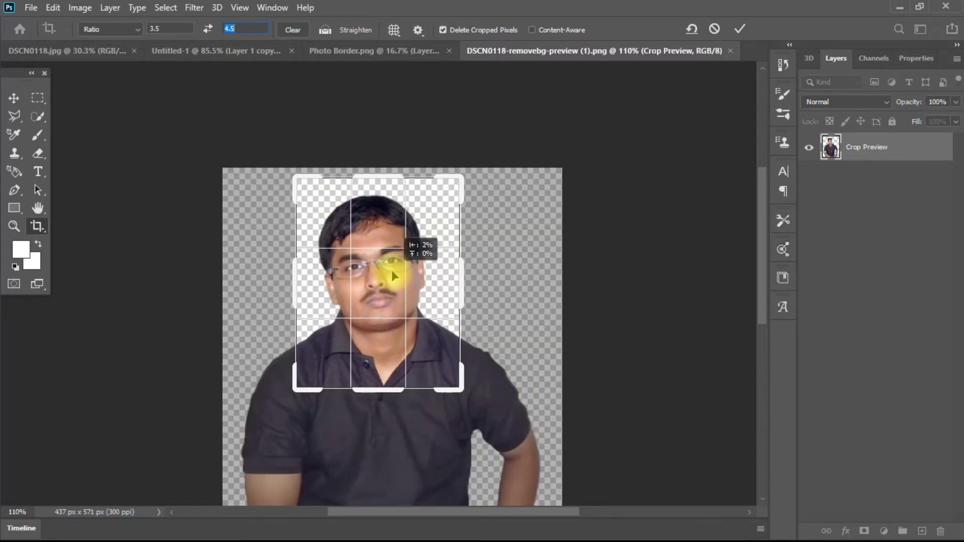
left_click_drag(392, 270, 373, 261)
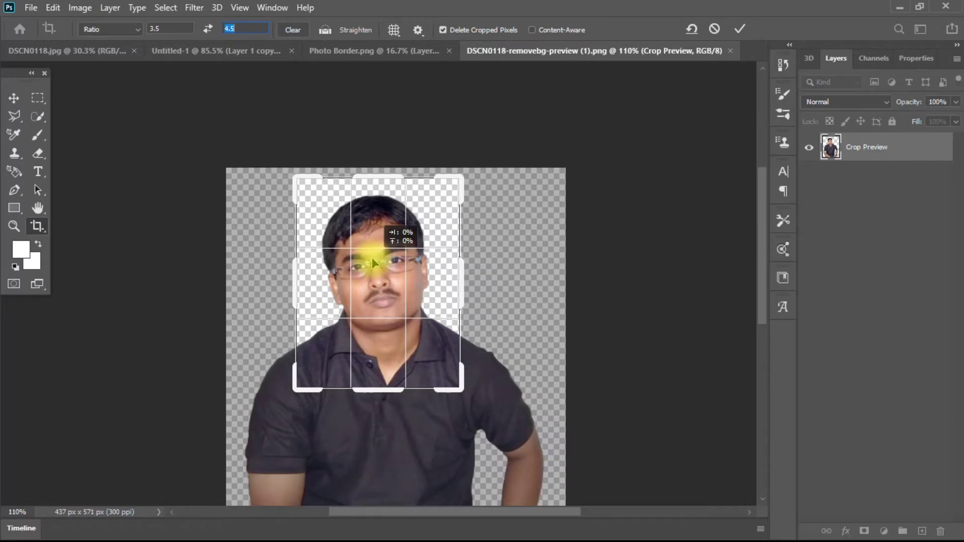
left_click_drag(372, 257, 366, 255)
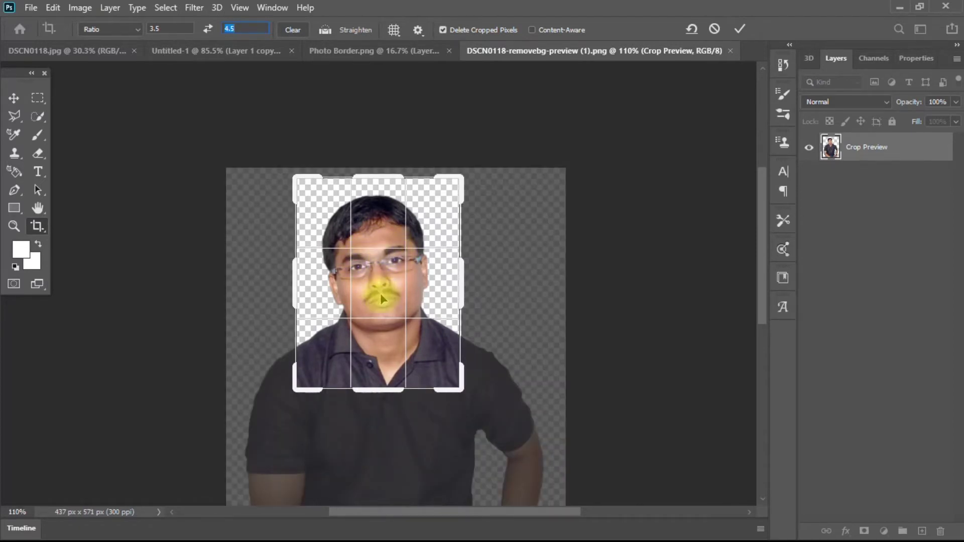
left_click_drag(375, 275, 378, 268)
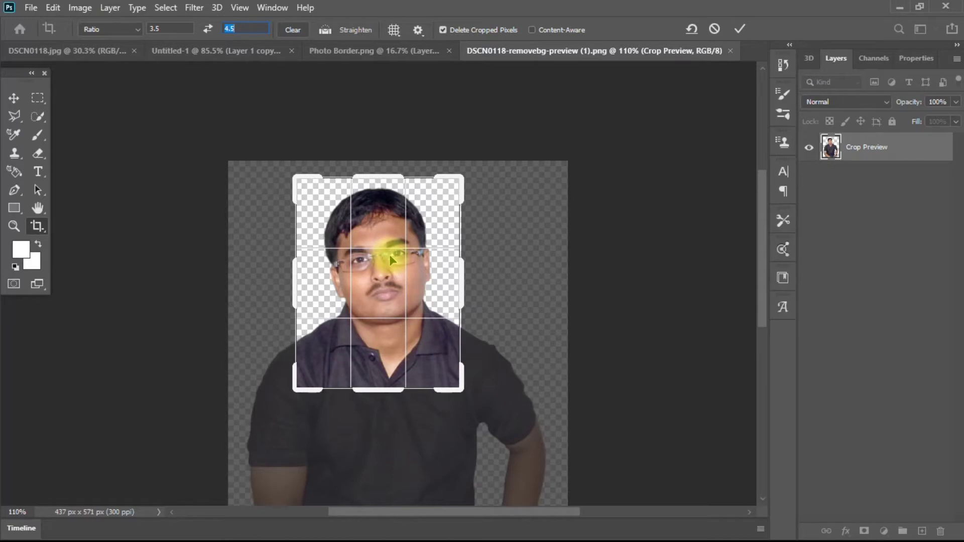
key("Return")
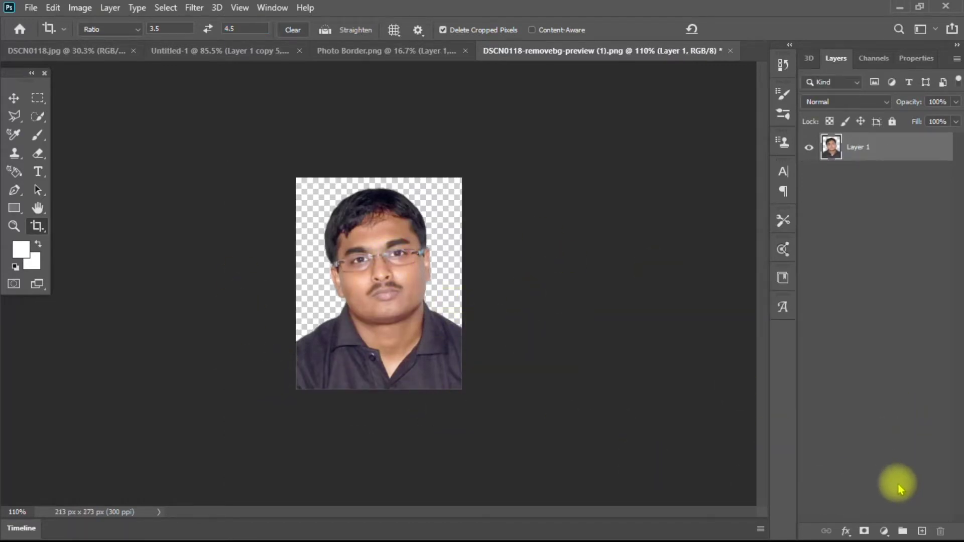
Select Layer 1 with the Move tool and bring up the Image menu
left_click(859, 297)
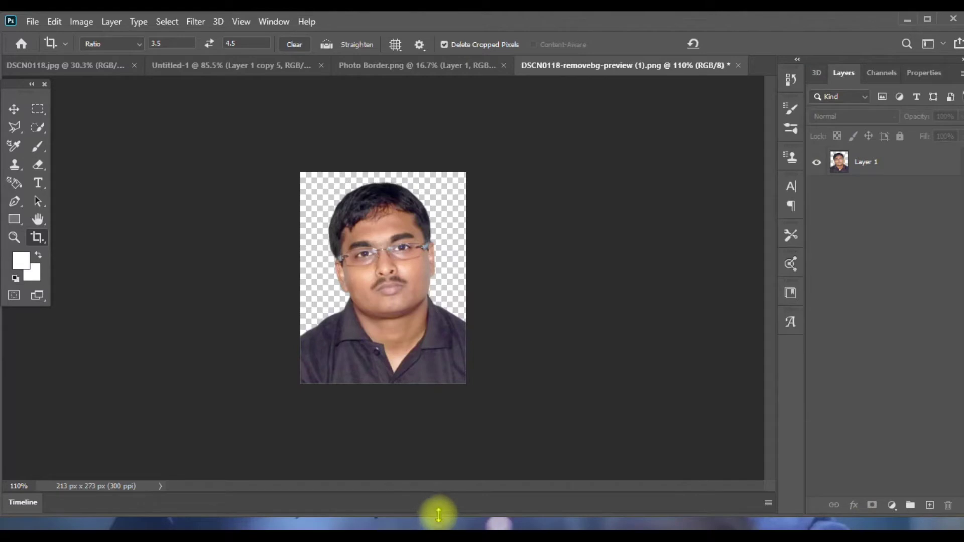
left_click_drag(439, 515, 442, 499)
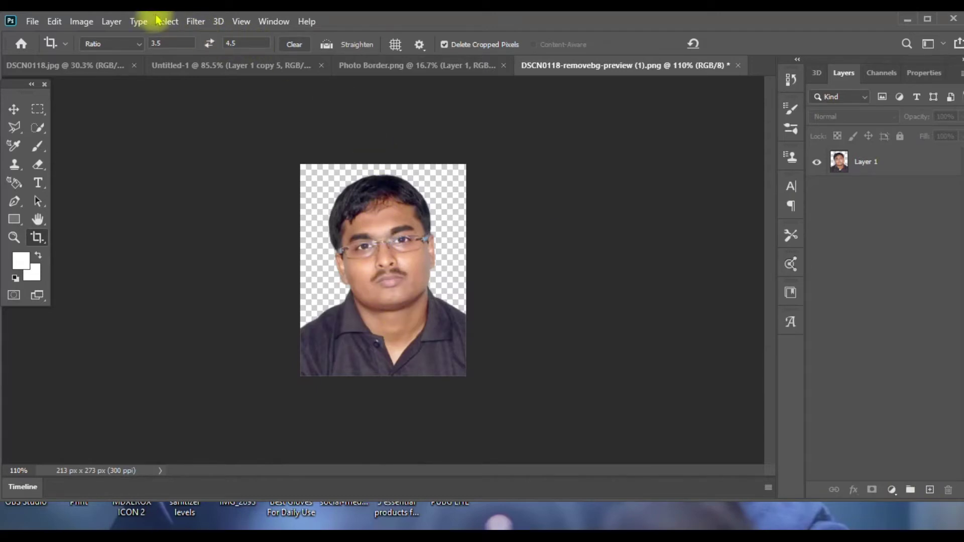
left_click(196, 21)
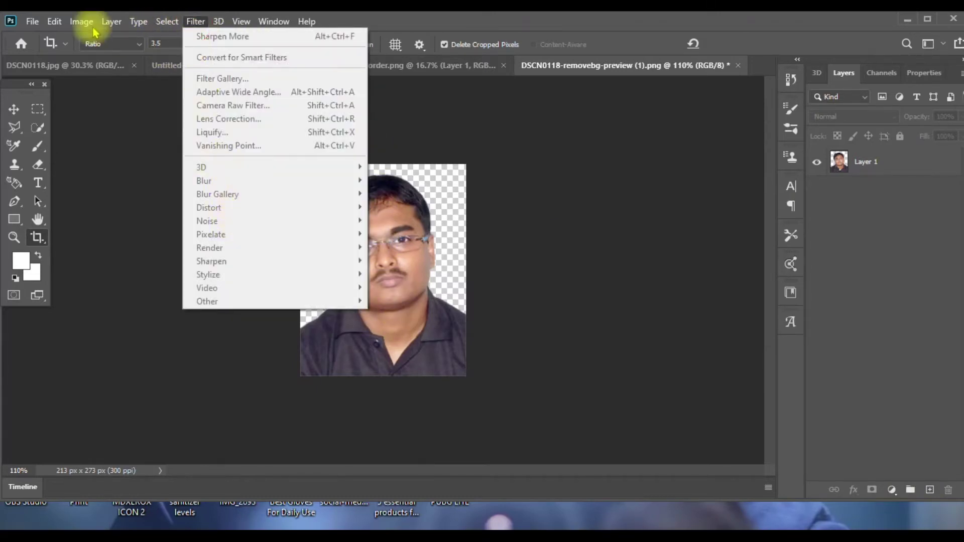
left_click(15, 101)
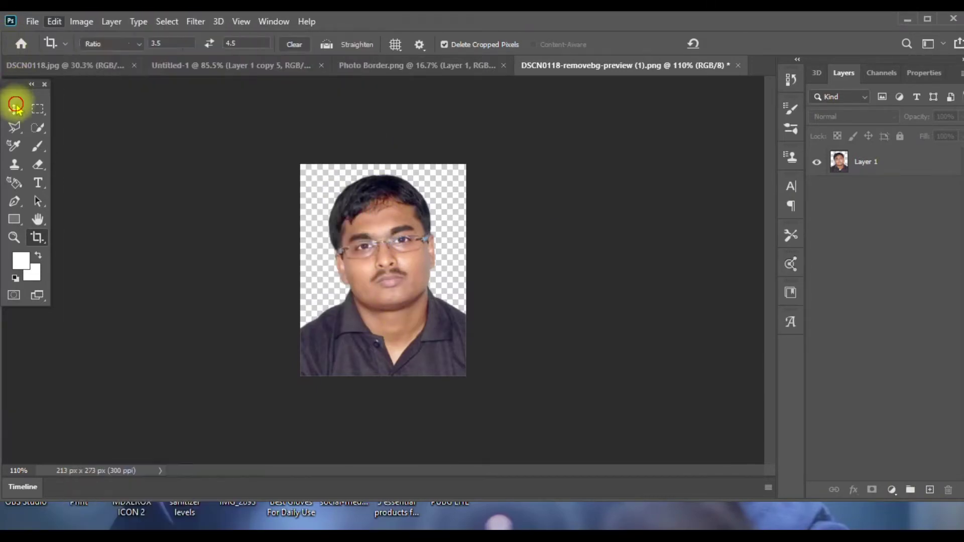
left_click(884, 161)
left_click(196, 21)
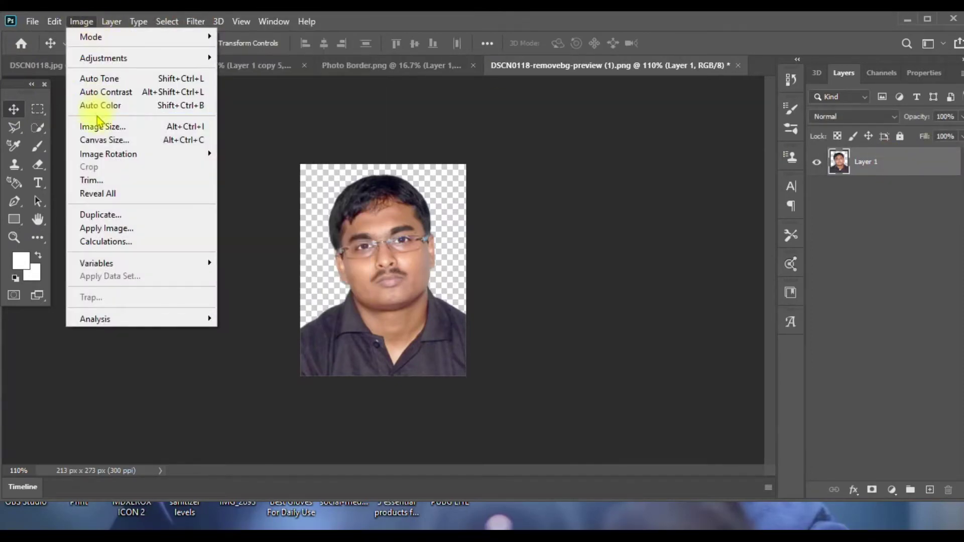
Set Image Size to 3.5 × 4.5 cm at 300 ppi, giving 413 × 531 px
left_click(103, 127)
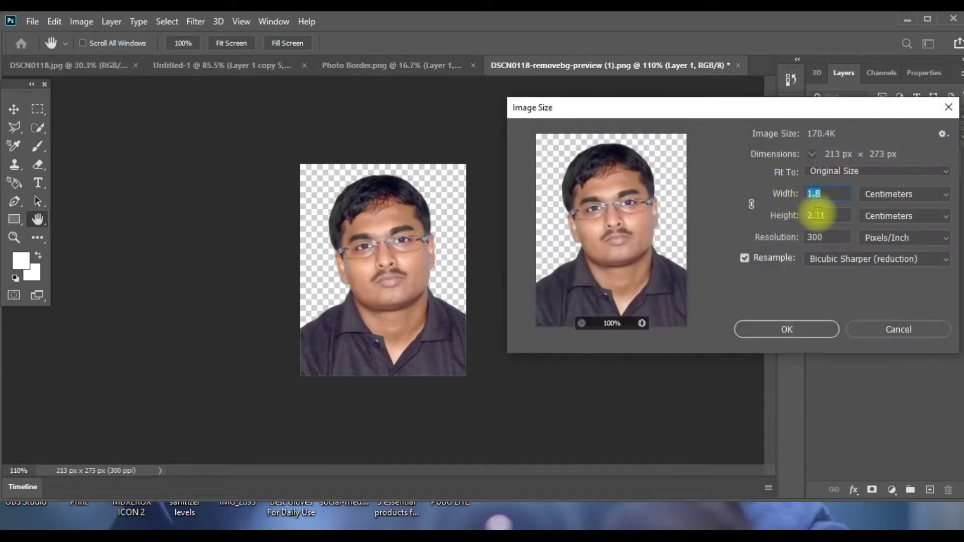
type("4.5")
key("Tab")
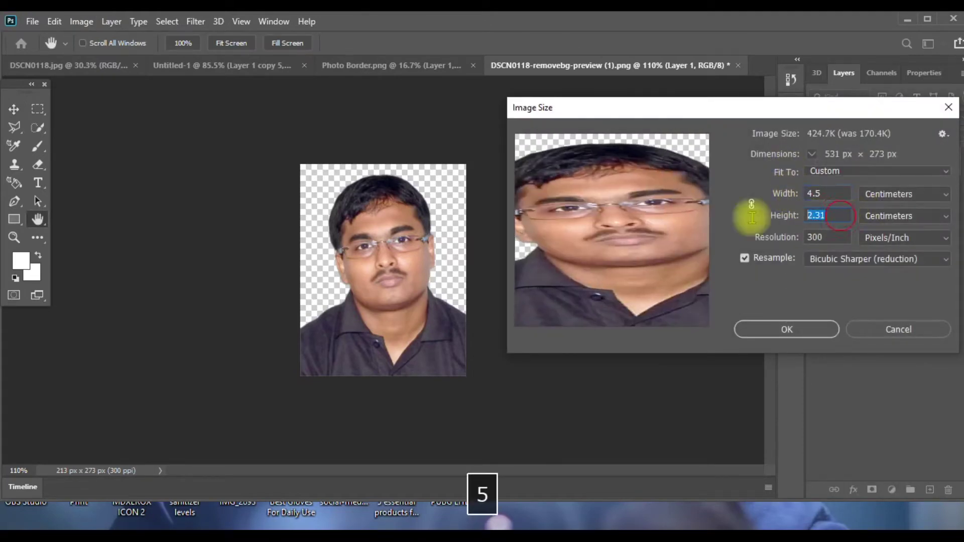
left_click(824, 194)
type("3.5")
key("Tab")
type("4.5")
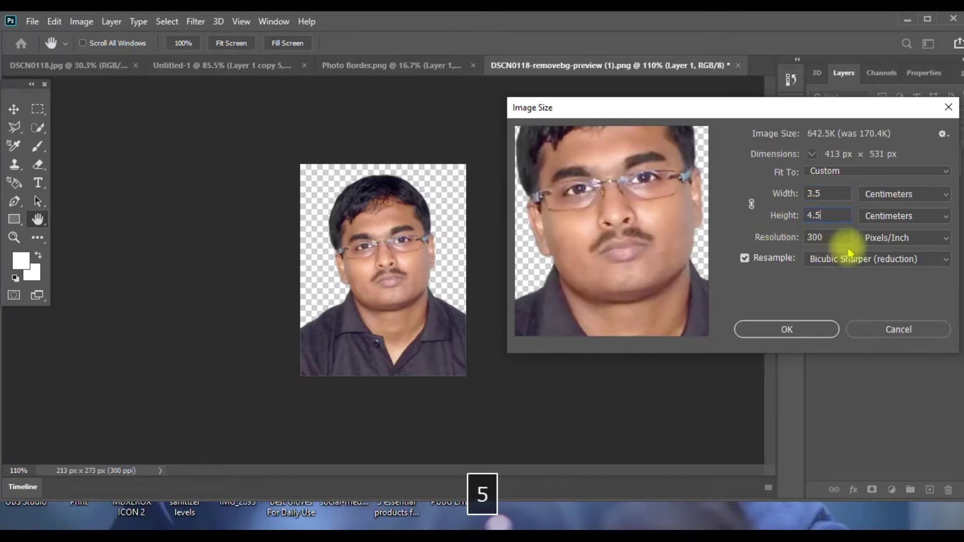
left_click(784, 328)
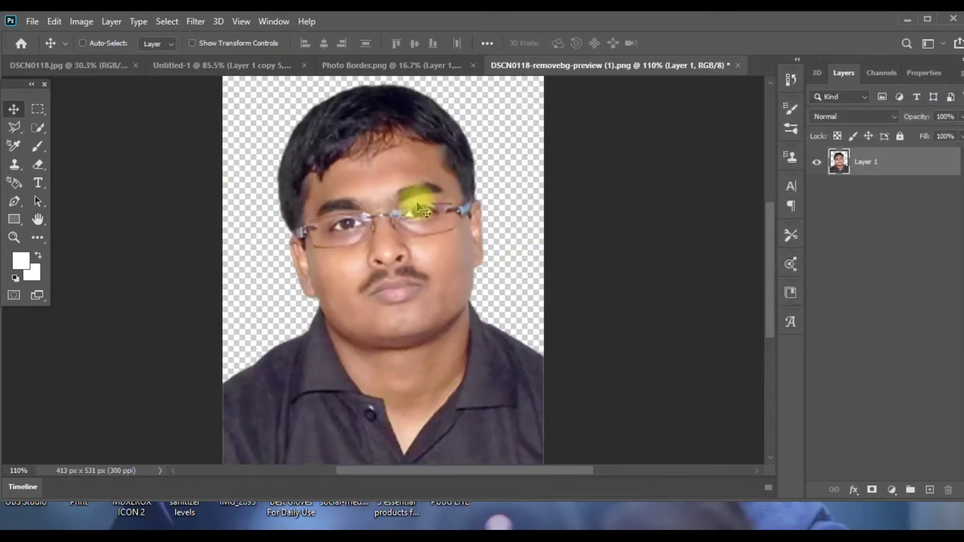
Apply Sharpen More to the resized cutout, check it zoomed in, then show the desktop
scroll(420, 209, "down", 2)
scroll(420, 209, "down", 1)
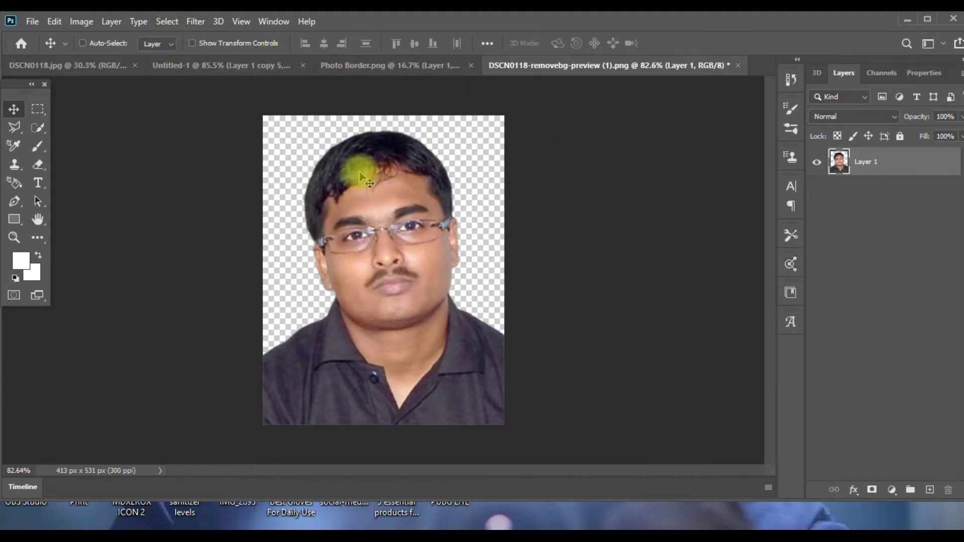
left_click(195, 22)
mouse_move(212, 261)
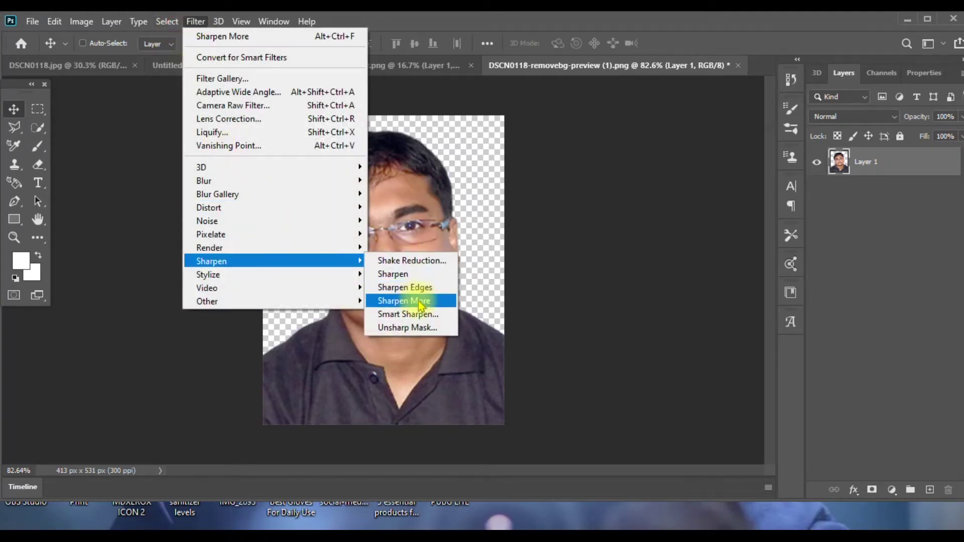
left_click(407, 301)
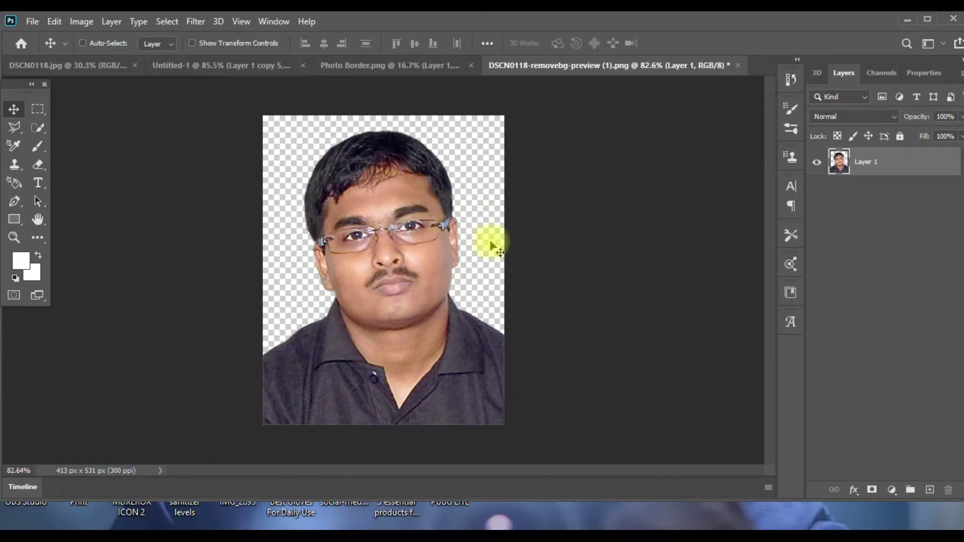
key("ctrl+plus")
key("ctrl+minus")
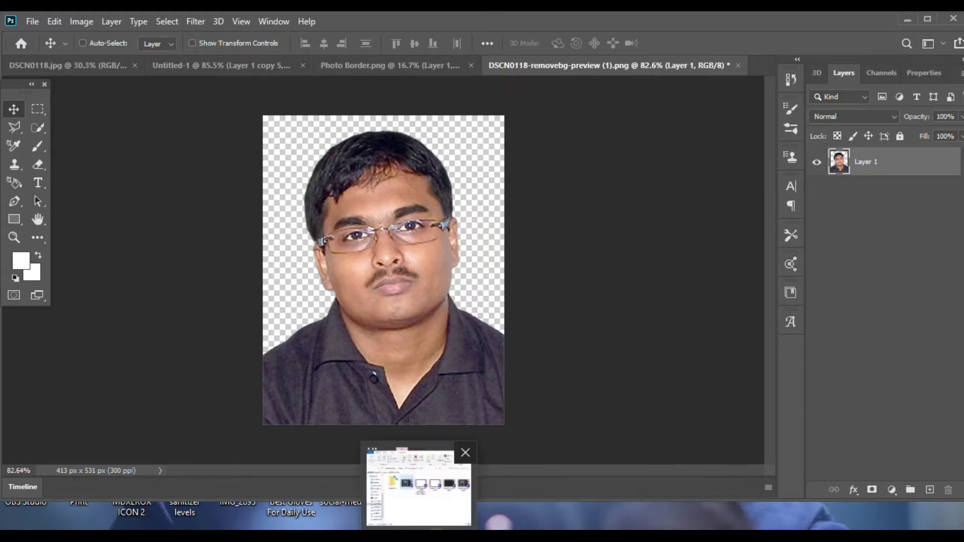
key("space")
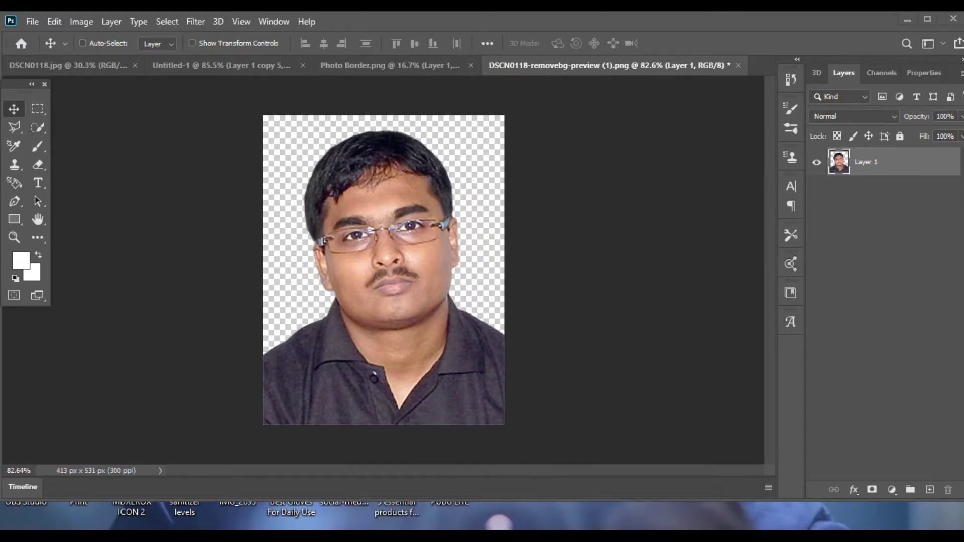
key("super+d")
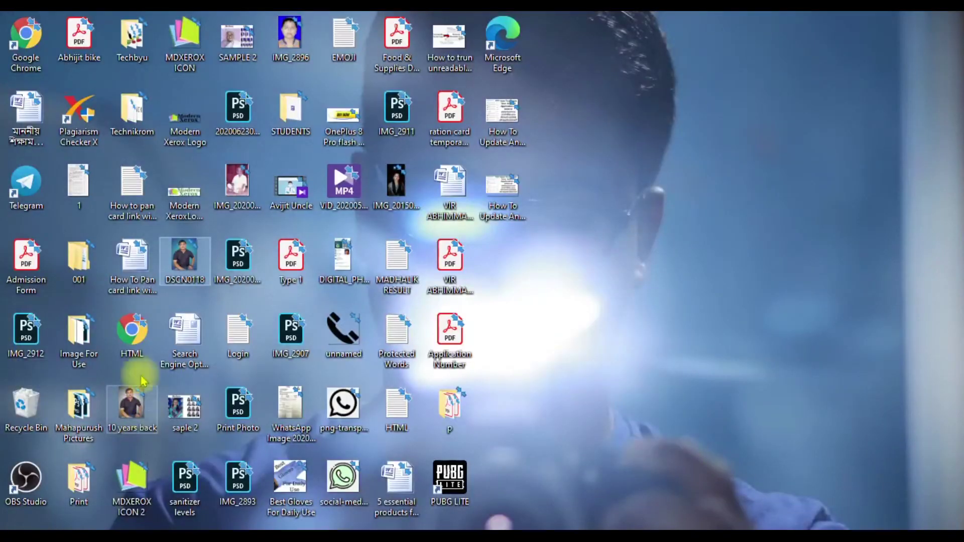
Open the Photo Border image from the desktop's Image For Use folder
double_click(76, 402)
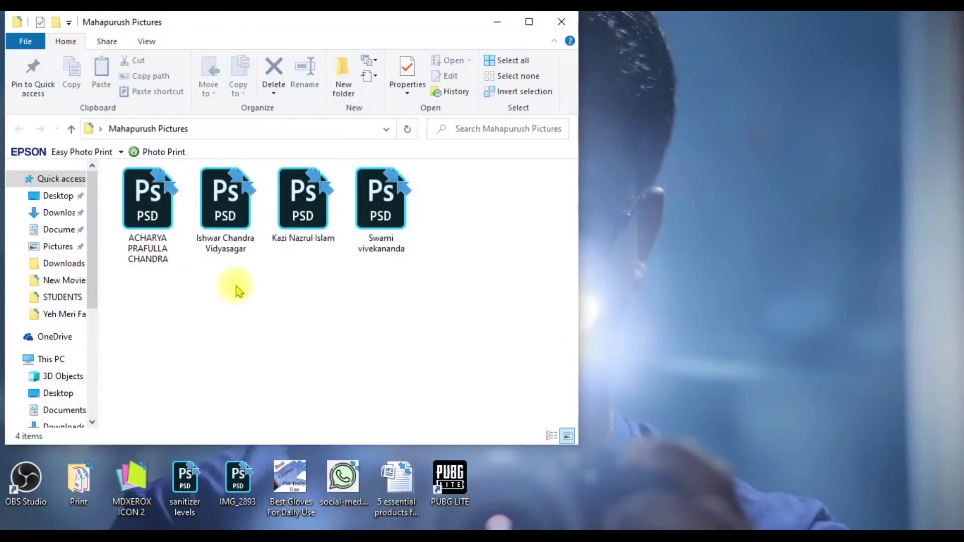
left_click(561, 21)
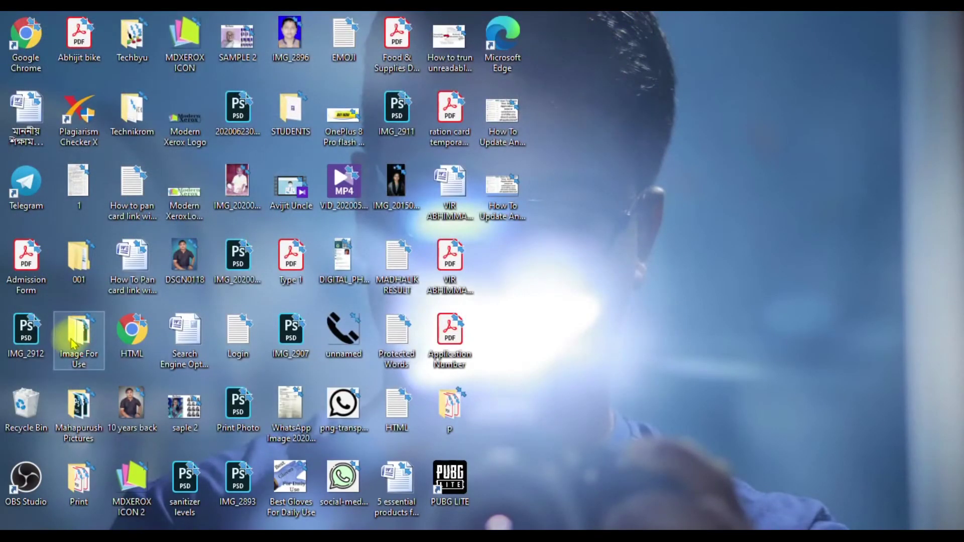
double_click(73, 344)
left_click(555, 344)
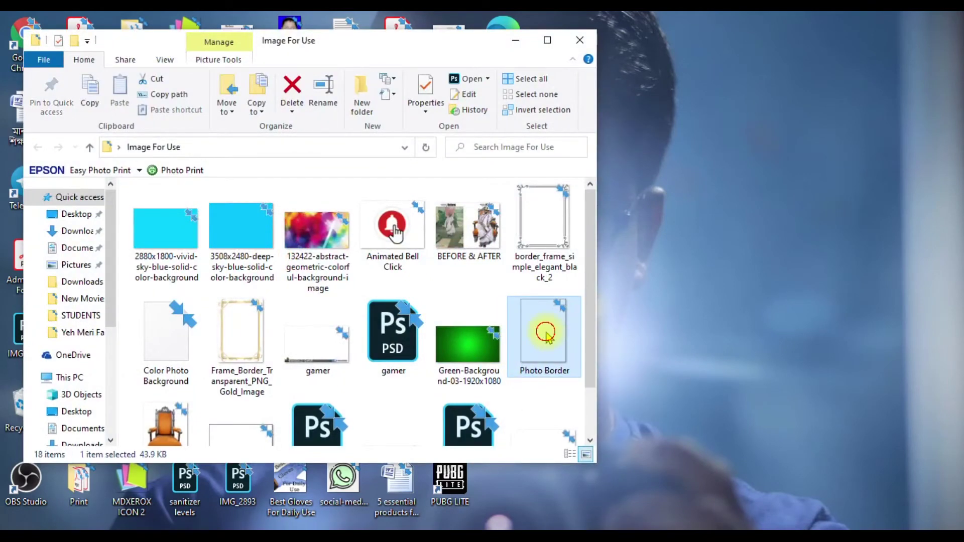
double_click(546, 334)
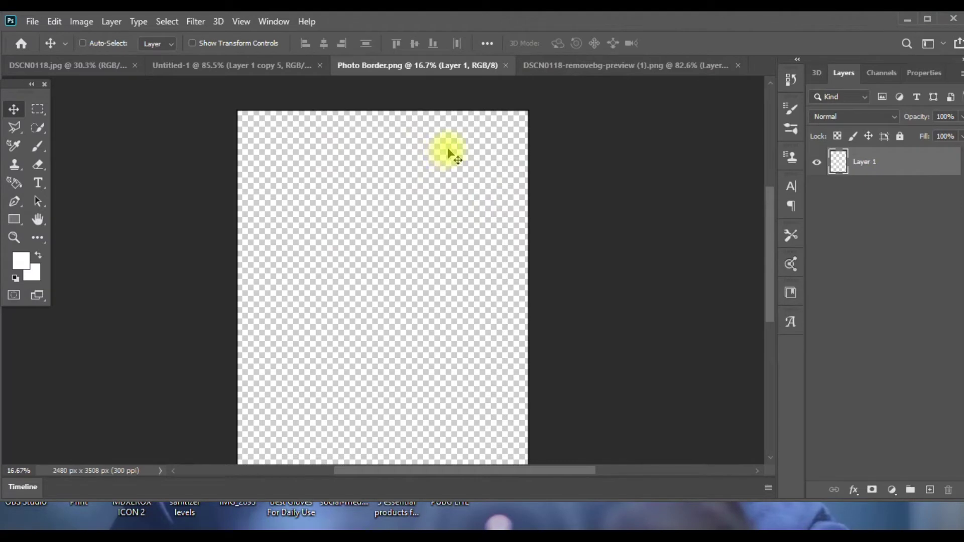
Resize Photo Border to 3.5 × 4.5 cm at 300 ppi (413 × 531 px)
scroll(396, 218, "down", 3)
scroll(396, 219, "up", 1)
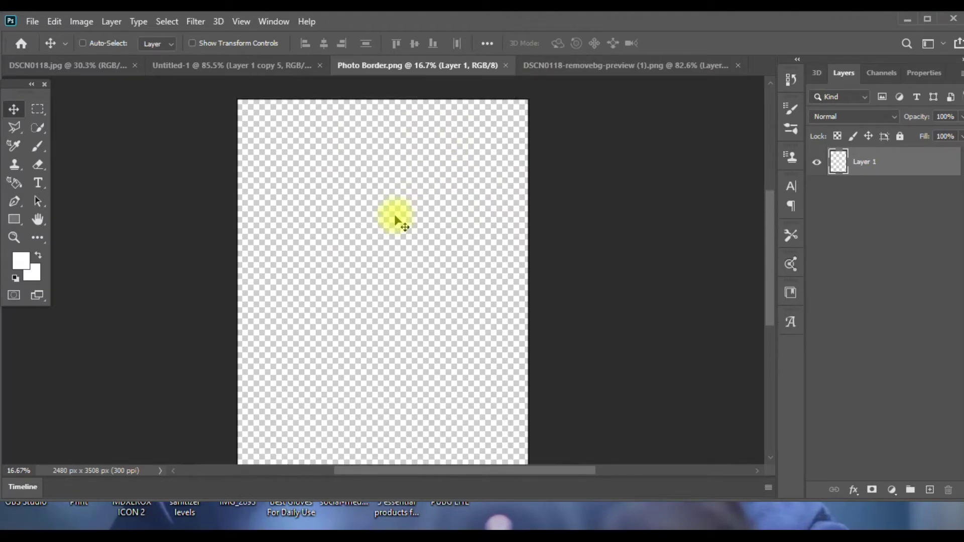
left_click(81, 21)
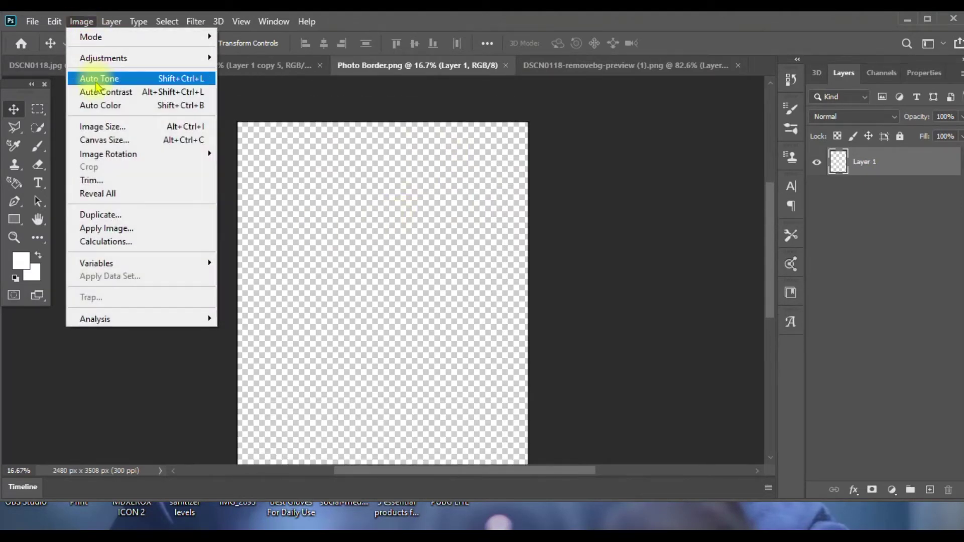
left_click(101, 127)
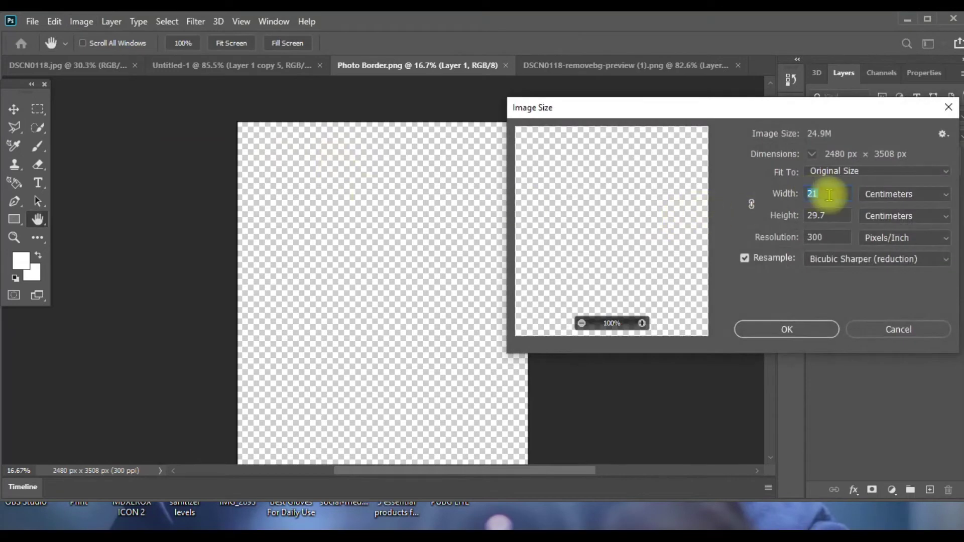
type("3.5")
key("Tab")
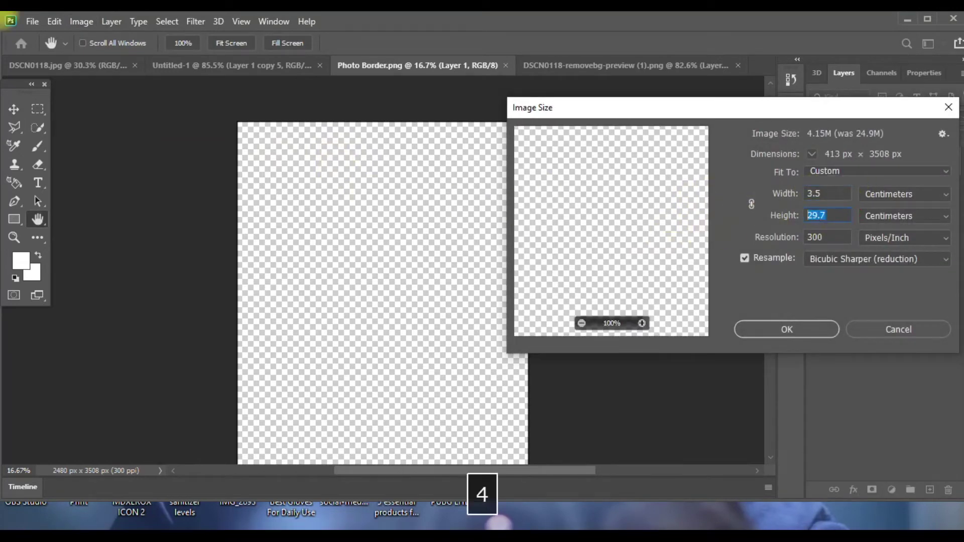
type("4.5")
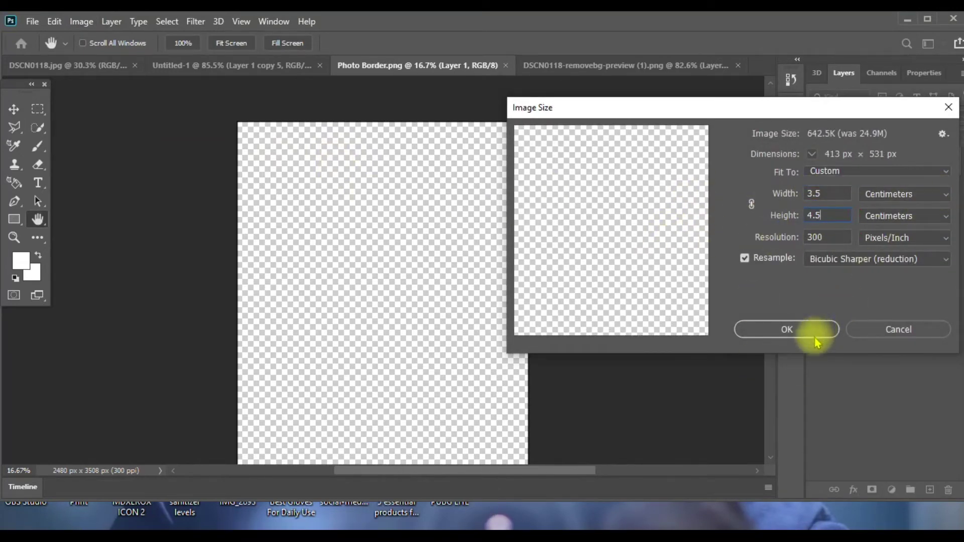
left_click(766, 332)
key("v")
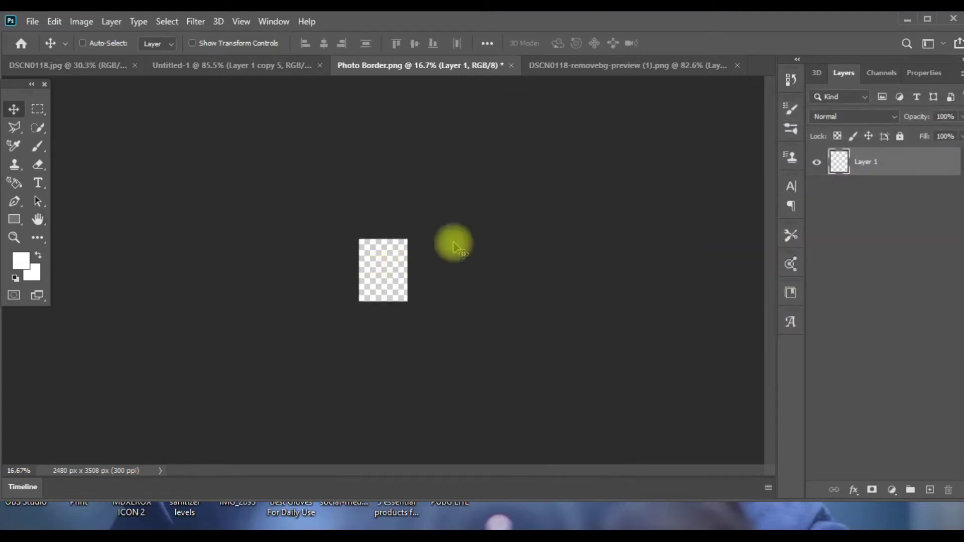
scroll(385, 254, "up", 2)
Drag Photo Border onto the man's cutout as Layer 2, then select it with Layer 1
scroll(390, 241, "up", 3)
scroll(371, 181, "up", 1)
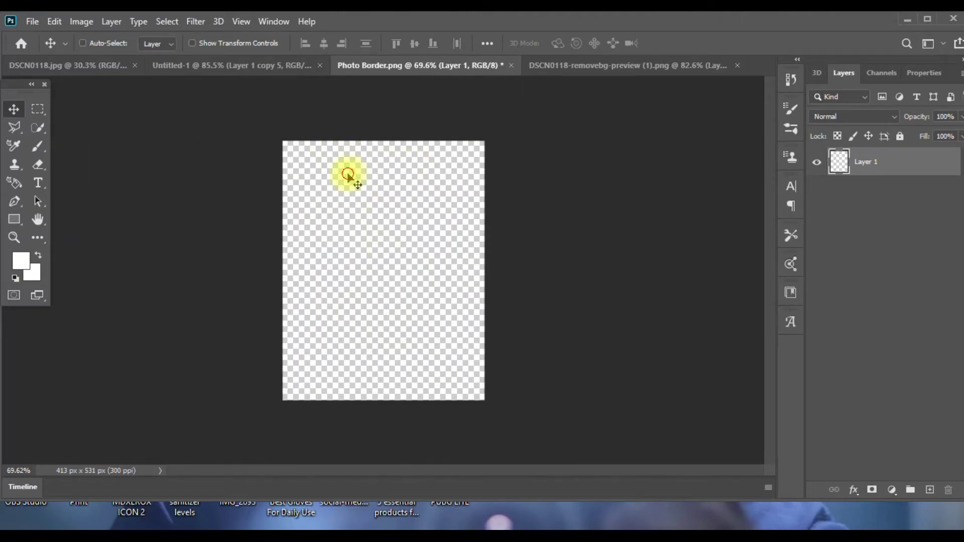
mouse_move(348, 176)
left_mouse_down()
mouse_move(215, 70)
mouse_move(600, 51)
mouse_move(449, 175)
left_mouse_up()
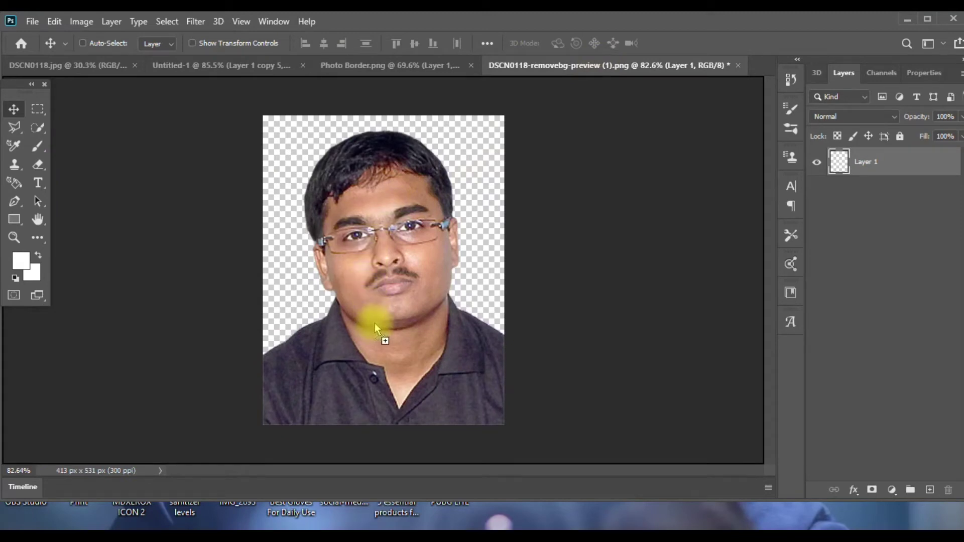
mouse_move(374, 323)
left_mouse_down()
mouse_move(350, 333)
mouse_move(363, 300)
mouse_move(351, 281)
mouse_move(381, 253)
mouse_move(387, 264)
mouse_move(391, 250)
left_mouse_up()
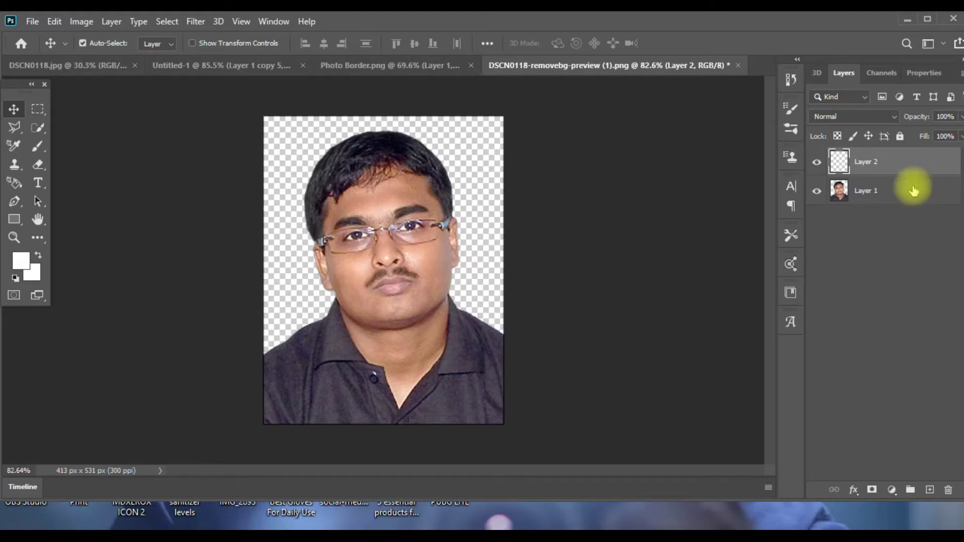
left_click(914, 189, "ctrl")
right_click(911, 191)
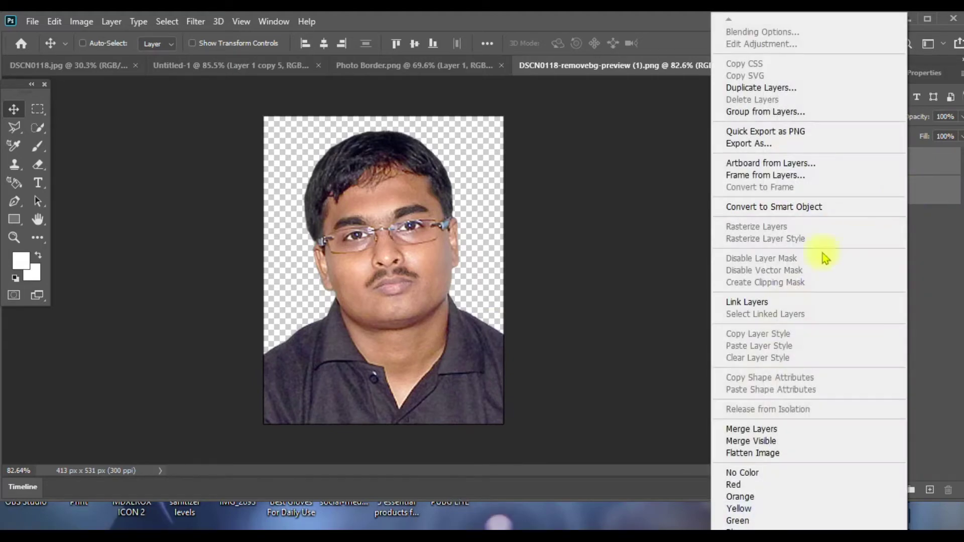
left_click(756, 430)
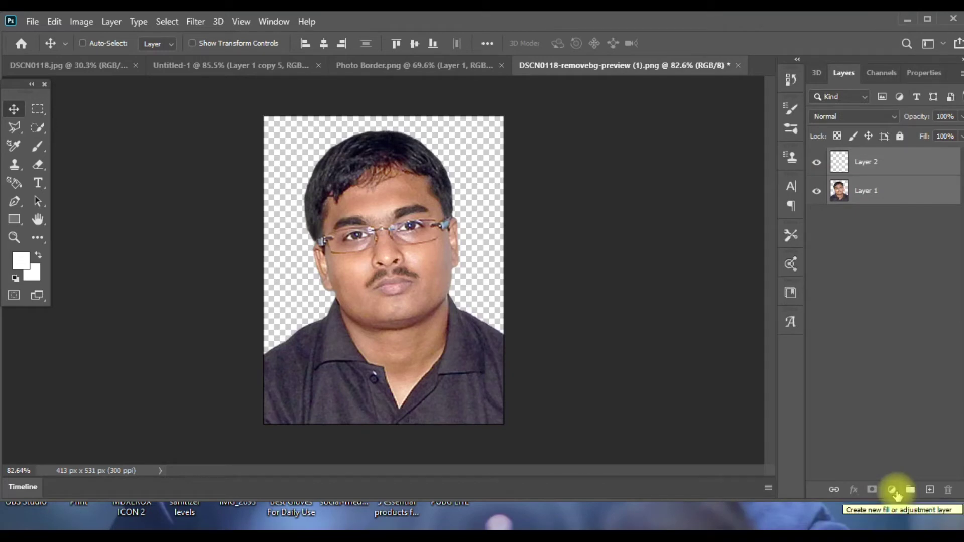
Add a Solid Color fill layer in saturated blue #2a00ff
left_click(896, 491)
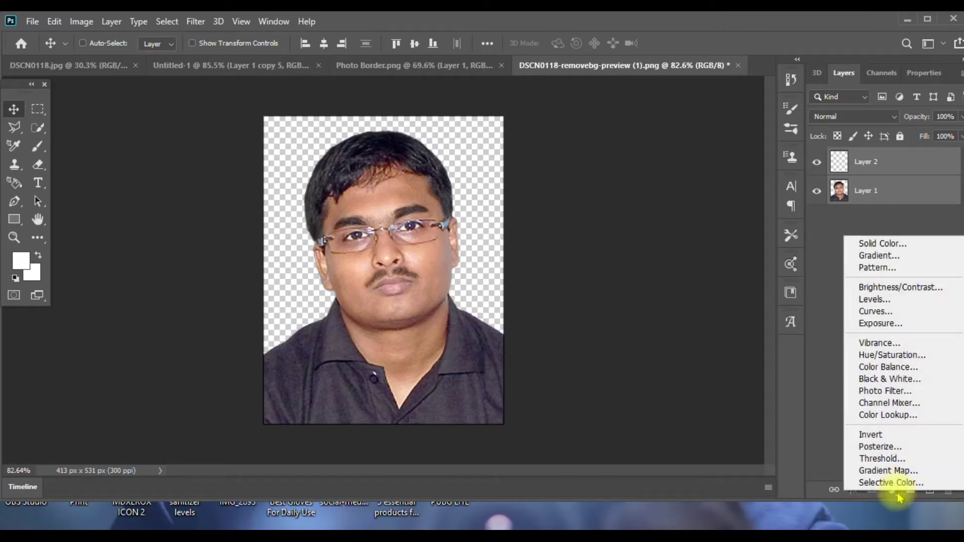
left_click(895, 244)
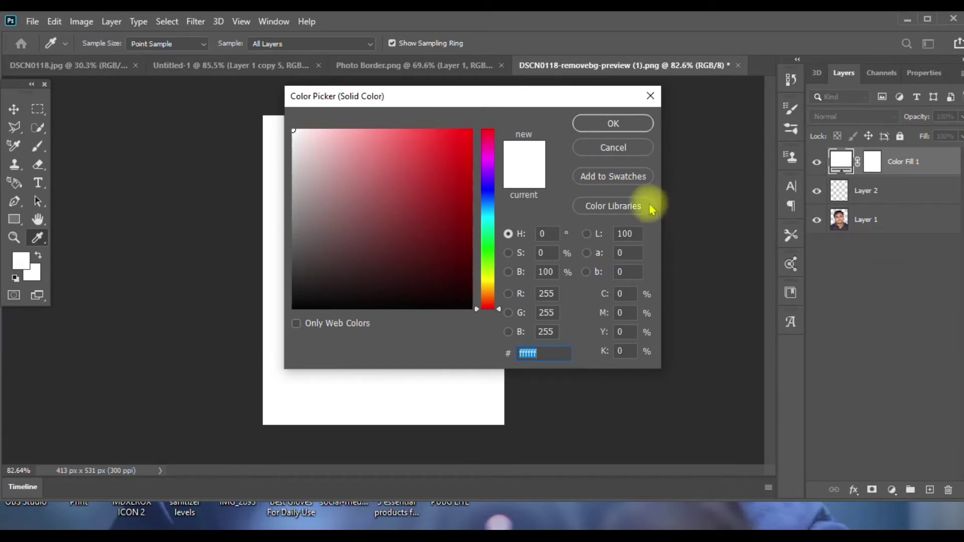
left_click(488, 185)
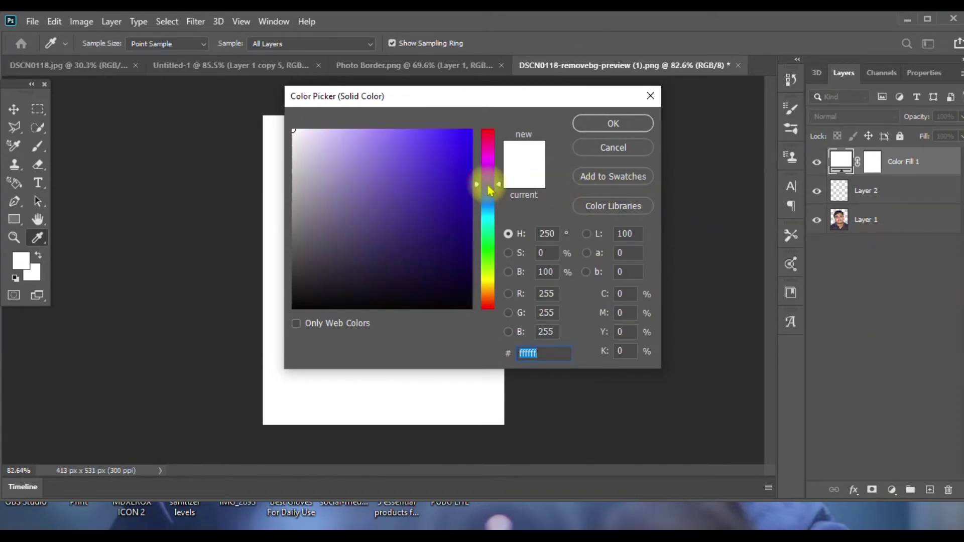
left_click_drag(456, 170, 471, 139)
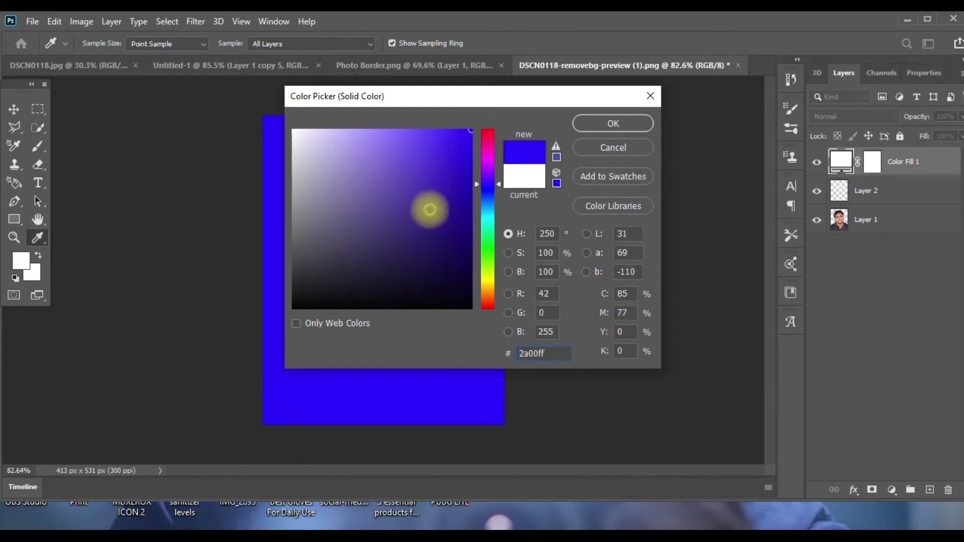
left_click(617, 125)
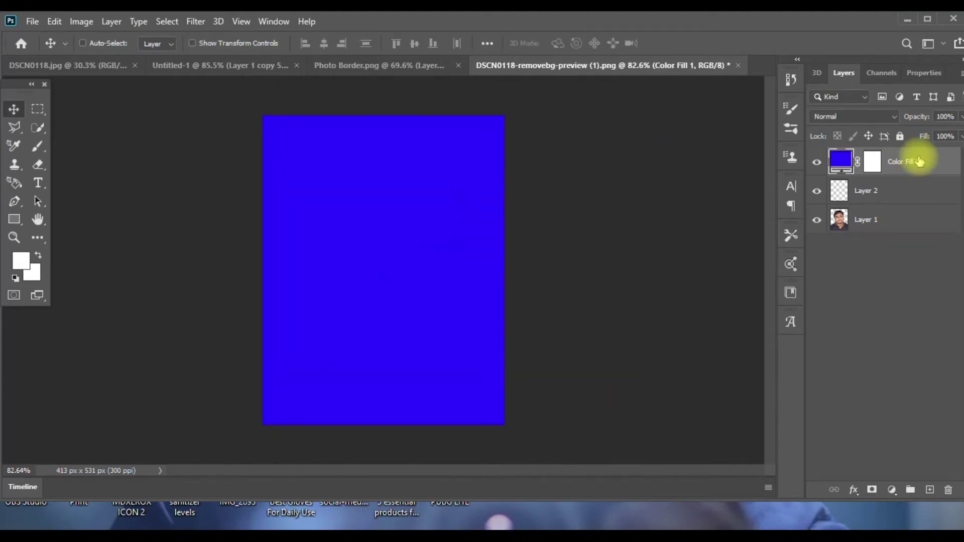
Drag the Color Fill 1 layer below Layer 1, the man's photo
left_click(895, 245)
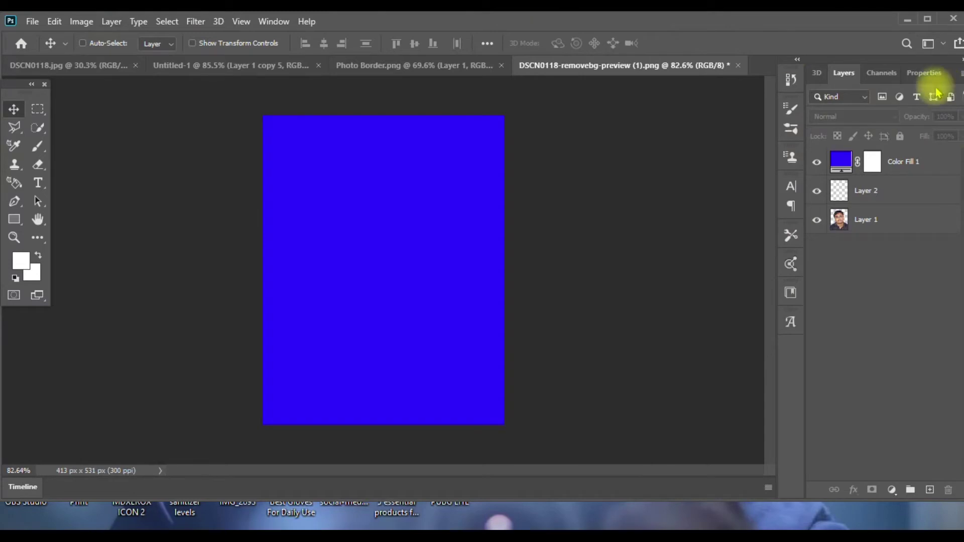
left_click(912, 162)
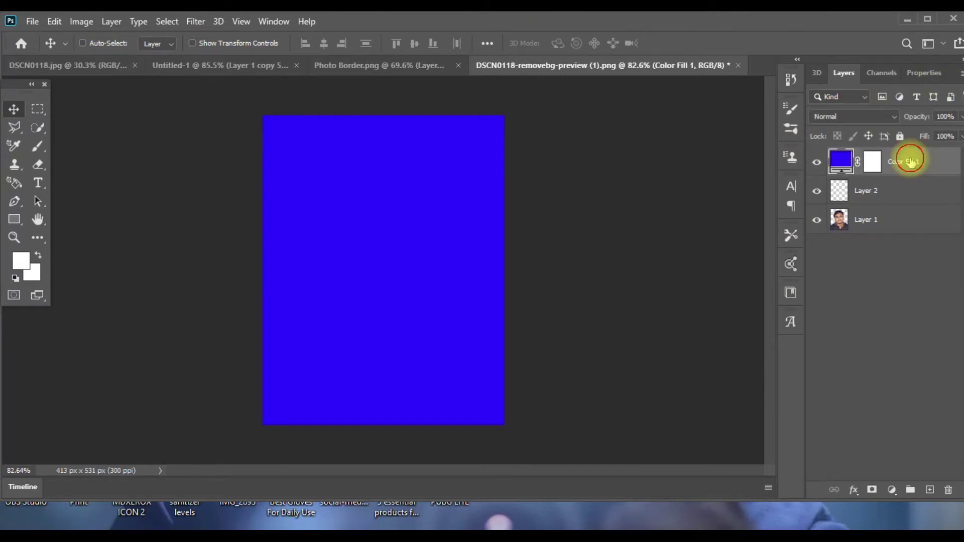
left_click_drag(911, 162, 904, 244)
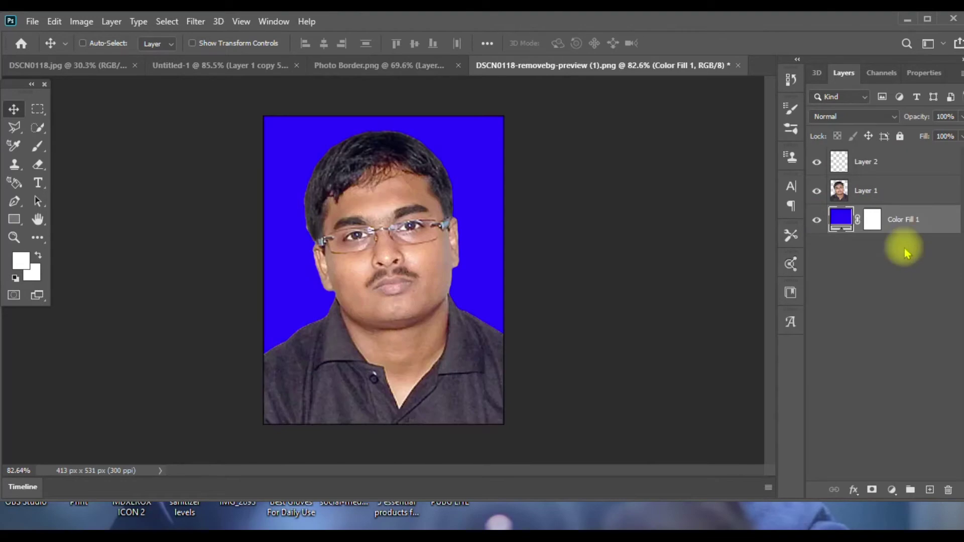
Move Layer 2 below Layer 1, then return it to the top of the stack
left_click(902, 191)
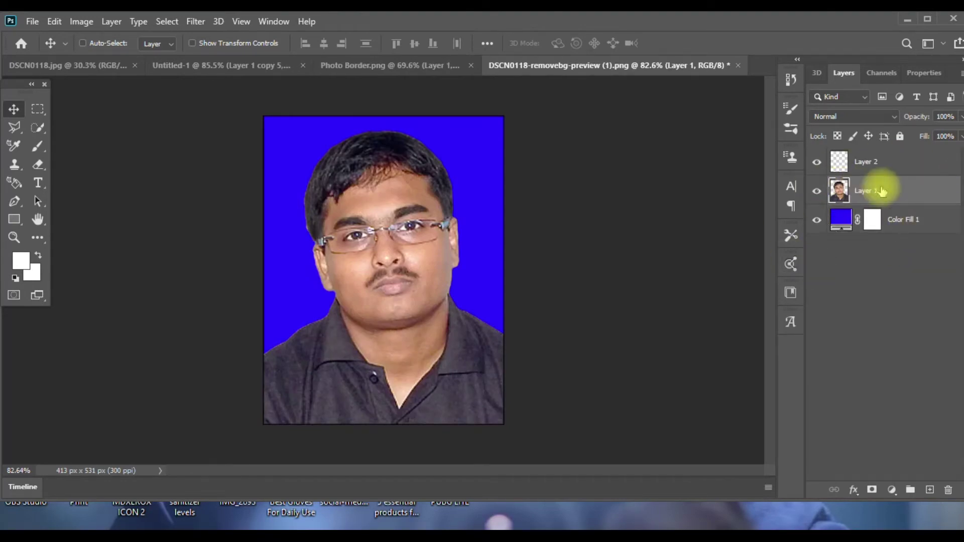
left_click(890, 165)
left_click_drag(884, 166, 884, 198)
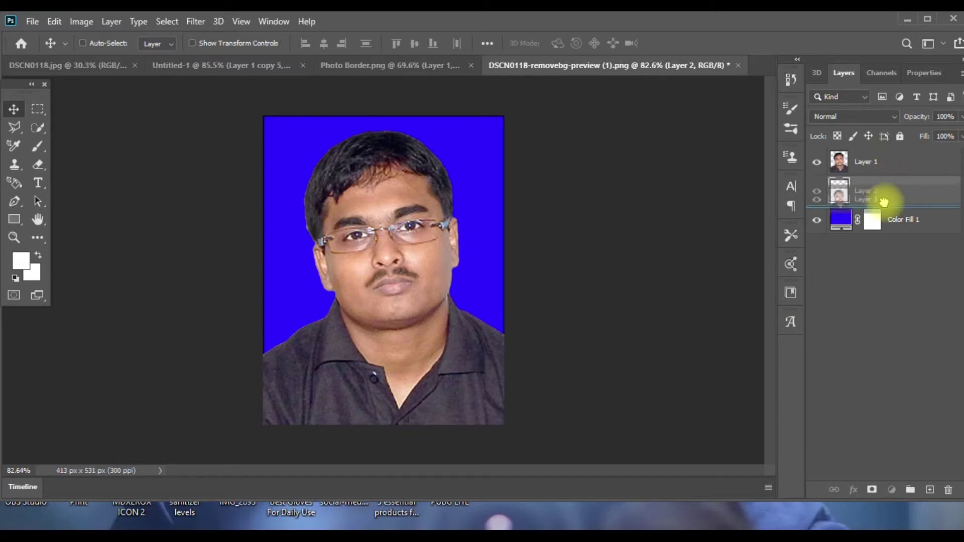
left_click_drag(883, 165, 883, 198)
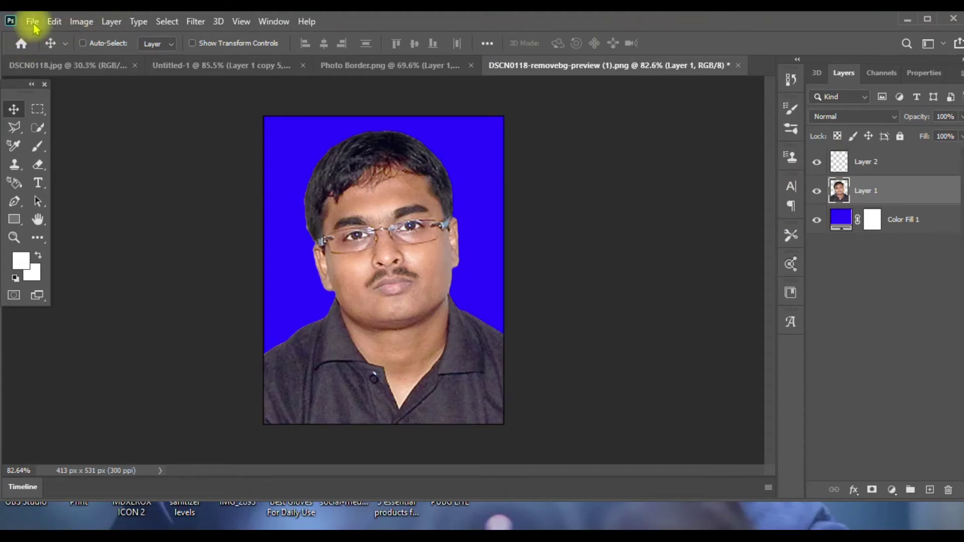
Merge all visible layers from Layer 2 into one
left_click(916, 166)
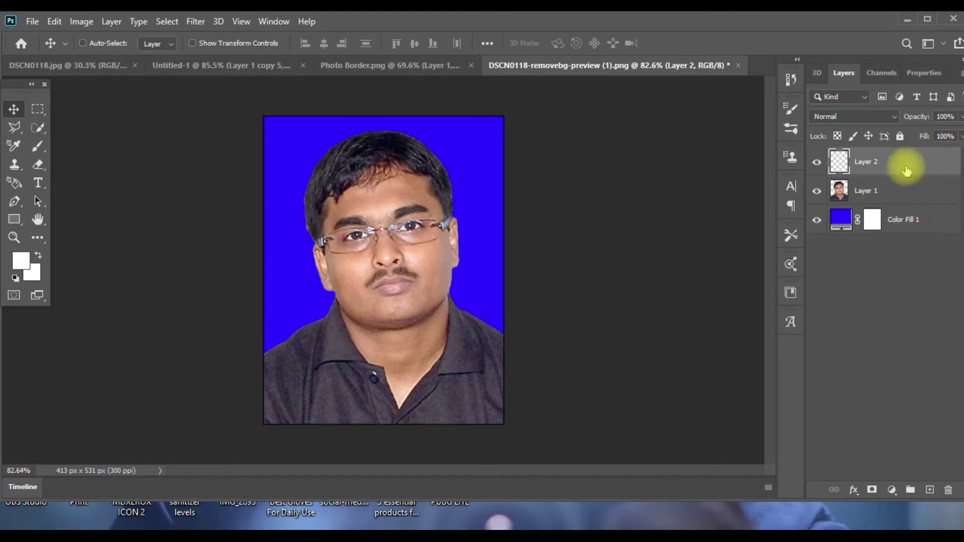
right_click(907, 171)
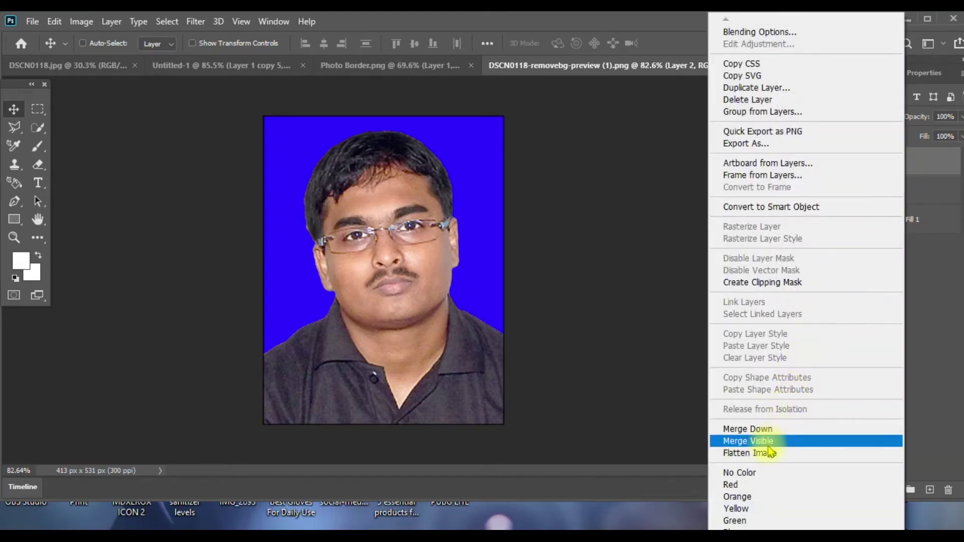
left_click(781, 441)
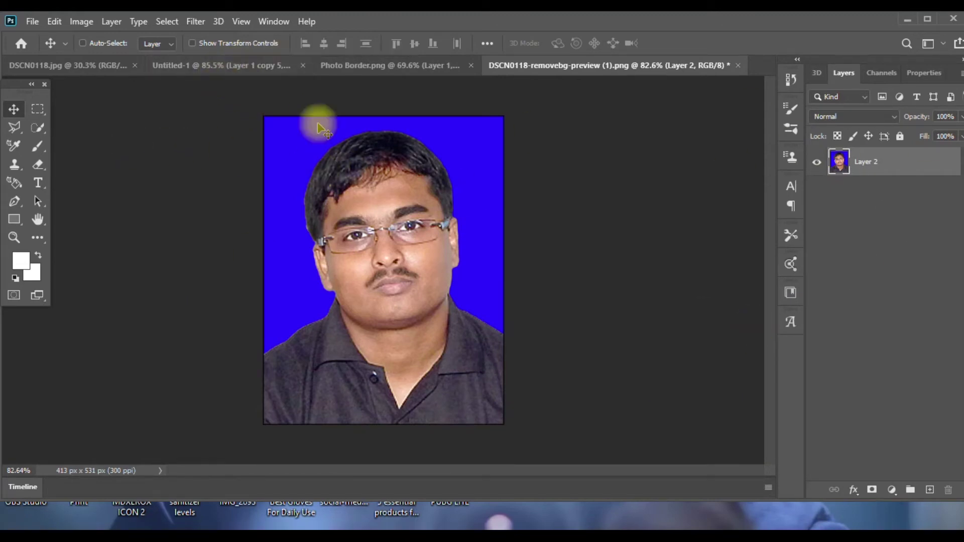
Rotate the image 90° clockwise and drag it onto the Untitled-1 sheet
left_click(81, 21)
mouse_move(143, 153)
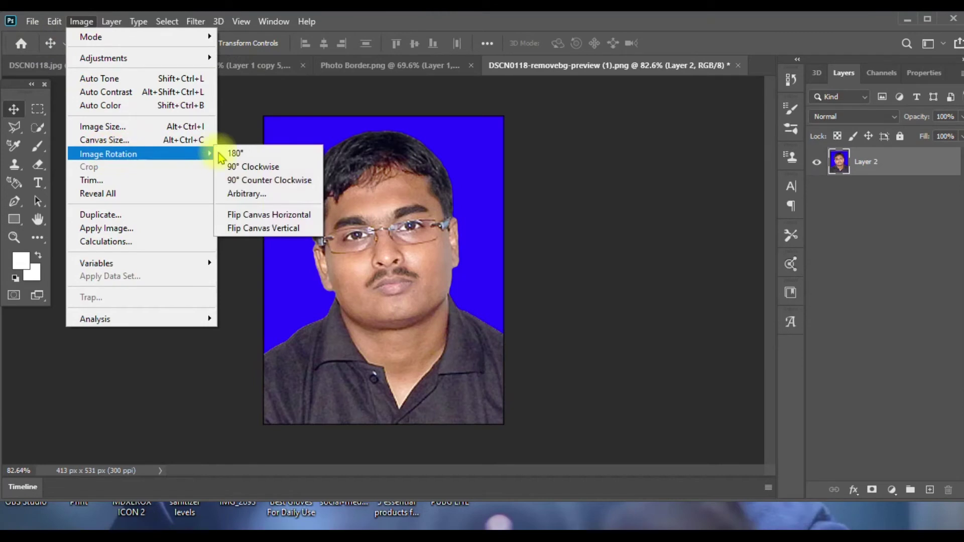
left_click(234, 166)
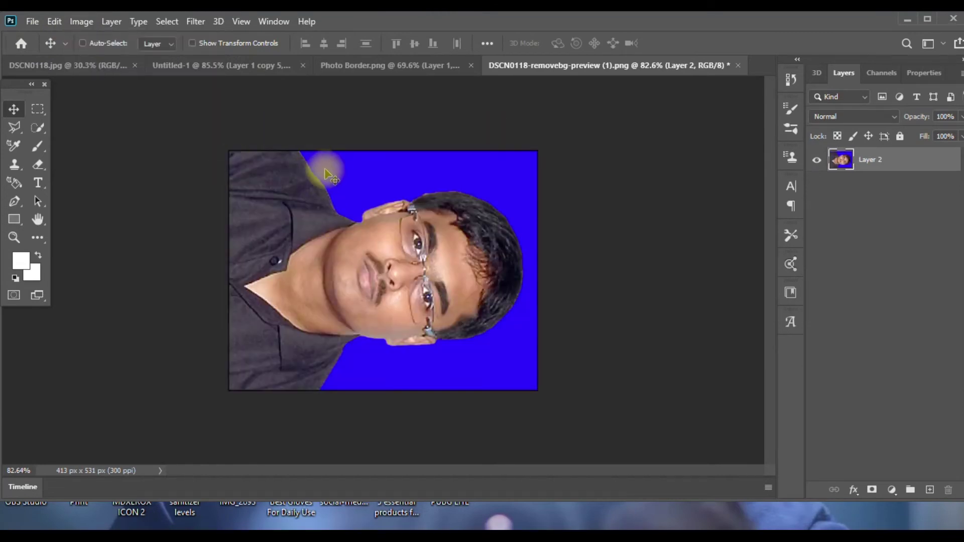
mouse_move(327, 171)
left_mouse_down()
mouse_move(247, 148)
mouse_move(538, 201)
mouse_move(618, 245)
left_mouse_up()
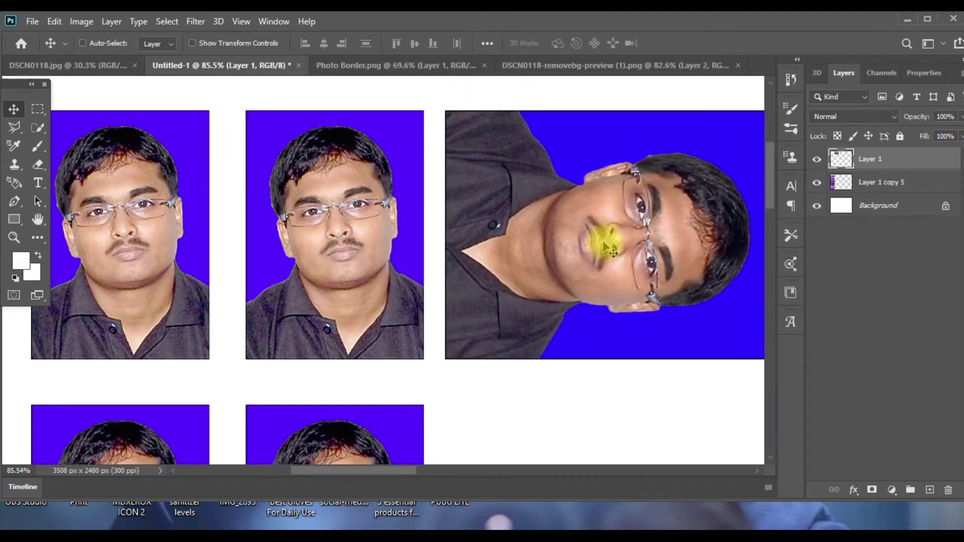
Delete the misplaced rotated copy from the Untitled-1 sheet
key("Delete")
scroll(317, 215, "down", 2)
scroll(281, 223, "down", 2)
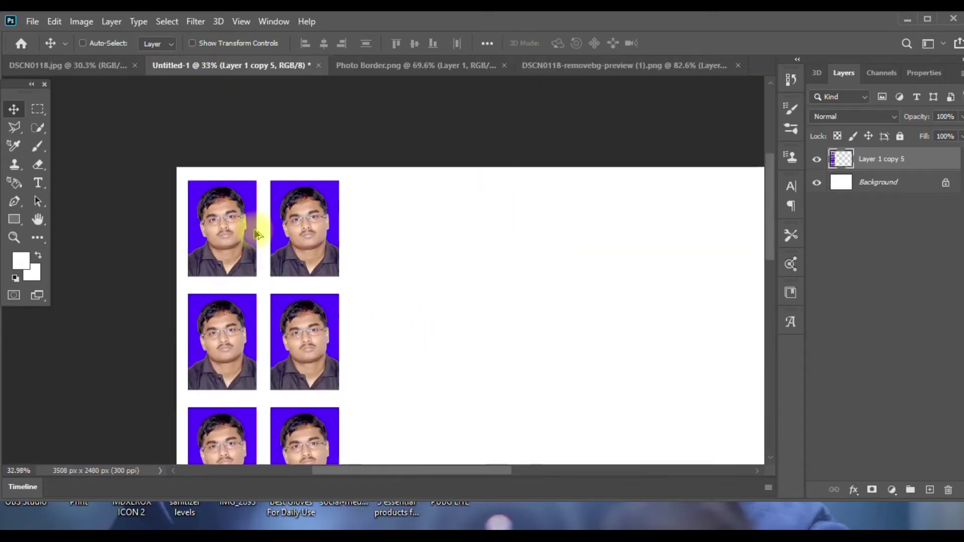
scroll(236, 221, "up", 2)
scroll(201, 216, "up", 2)
scroll(201, 211, "up", 2)
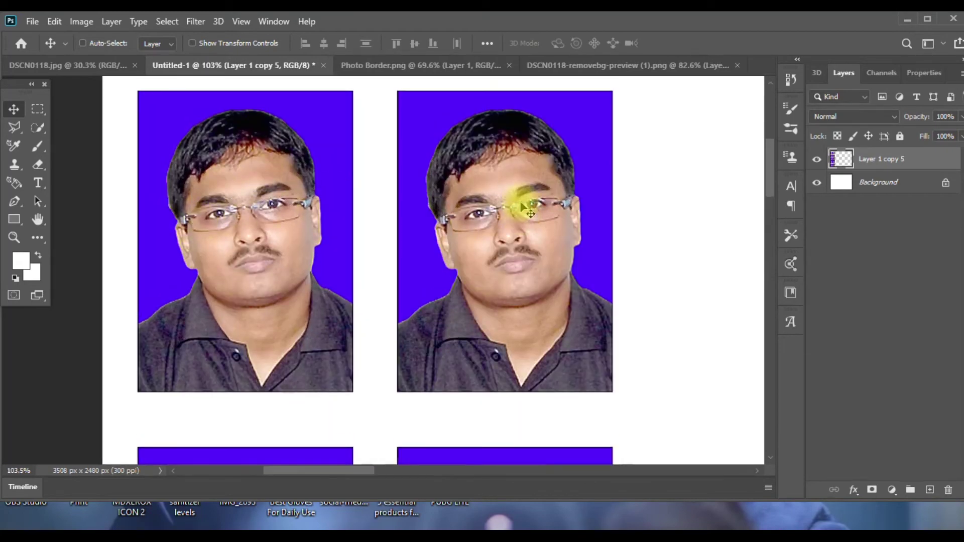
scroll(522, 205, "down", 1)
scroll(518, 201, "down", 2)
scroll(520, 209, "down", 2)
scroll(524, 211, "down", 2)
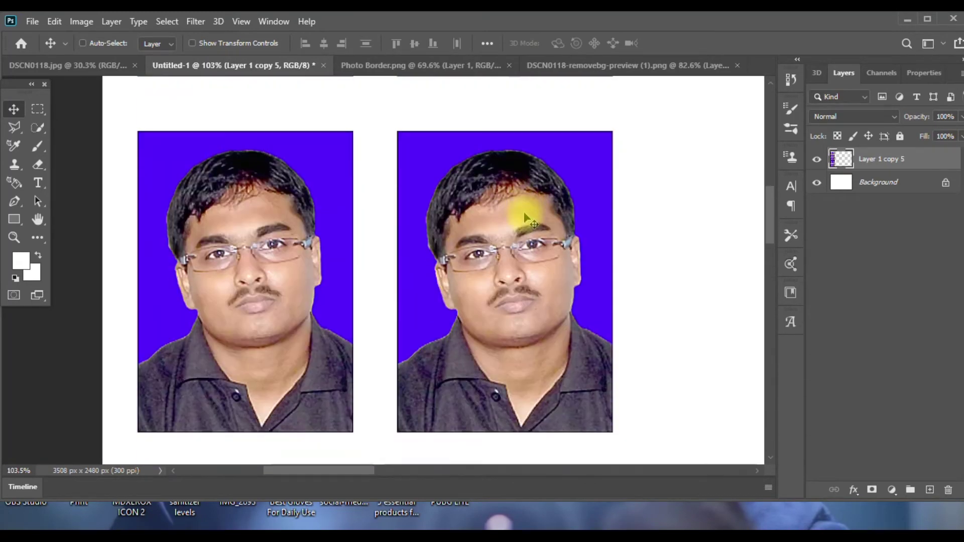
scroll(524, 219, "down", 2)
Return to the removebg-preview photo and bring up Image > Adjustments > Levels
left_click(598, 64)
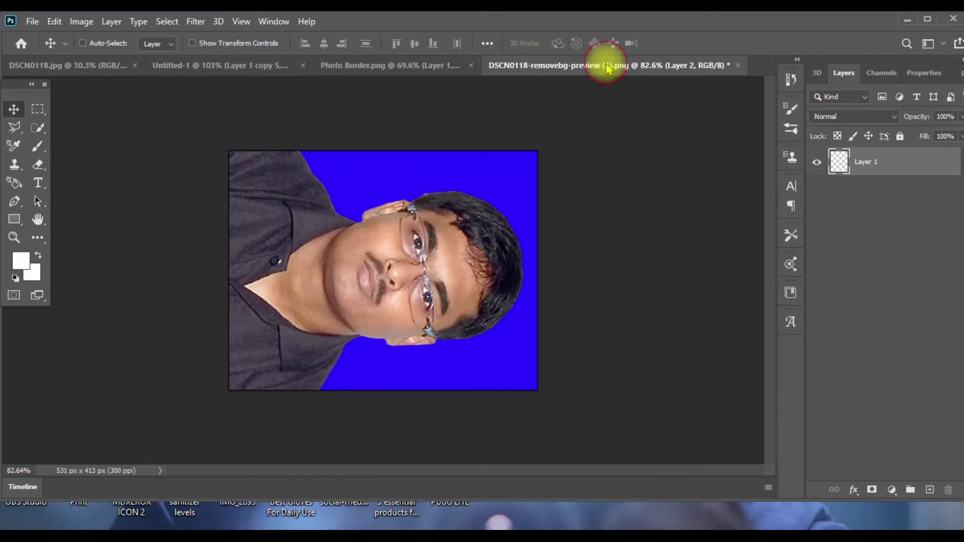
left_click(85, 23)
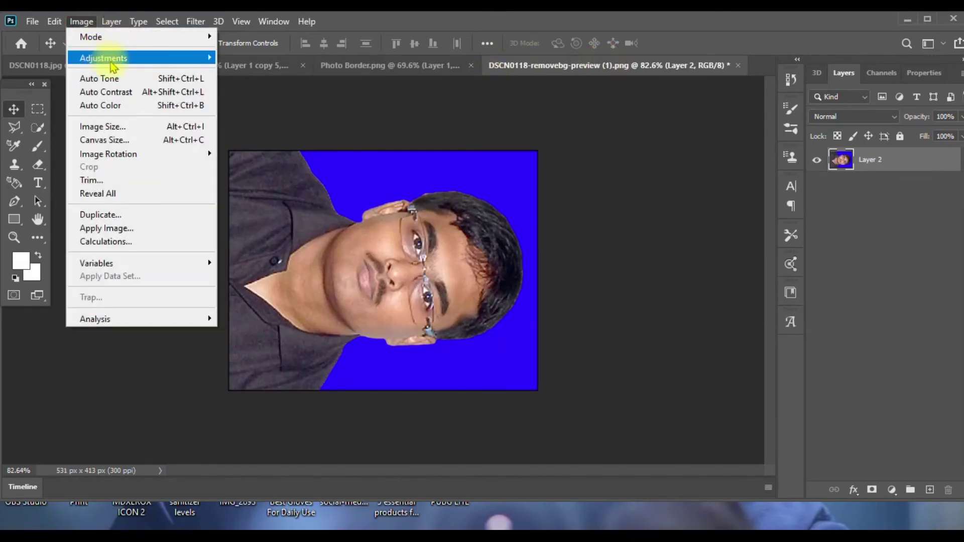
left_click(224, 69)
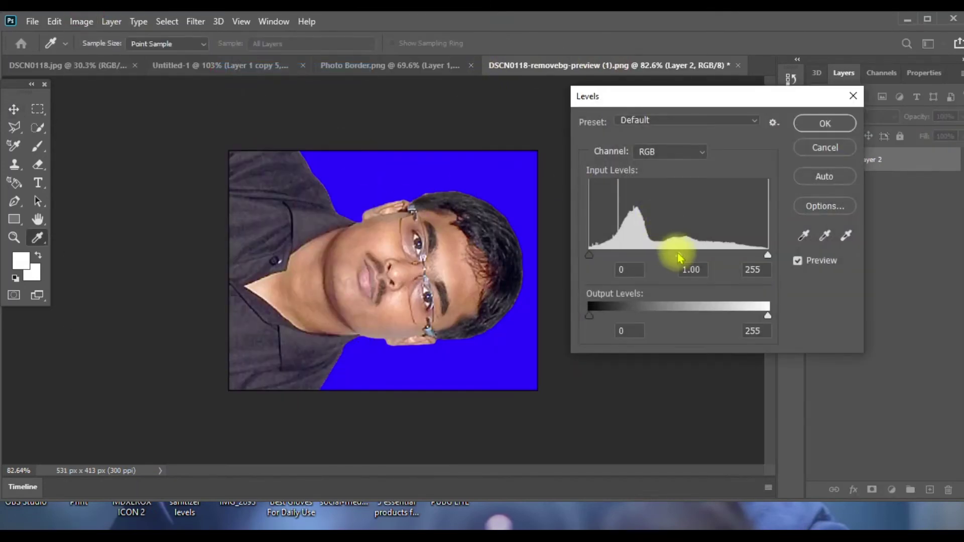
Set the Levels midtone slider to 1.78 and apply it
mouse_move(676, 258)
left_mouse_down()
mouse_move(596, 255)
mouse_move(603, 262)
left_mouse_up()
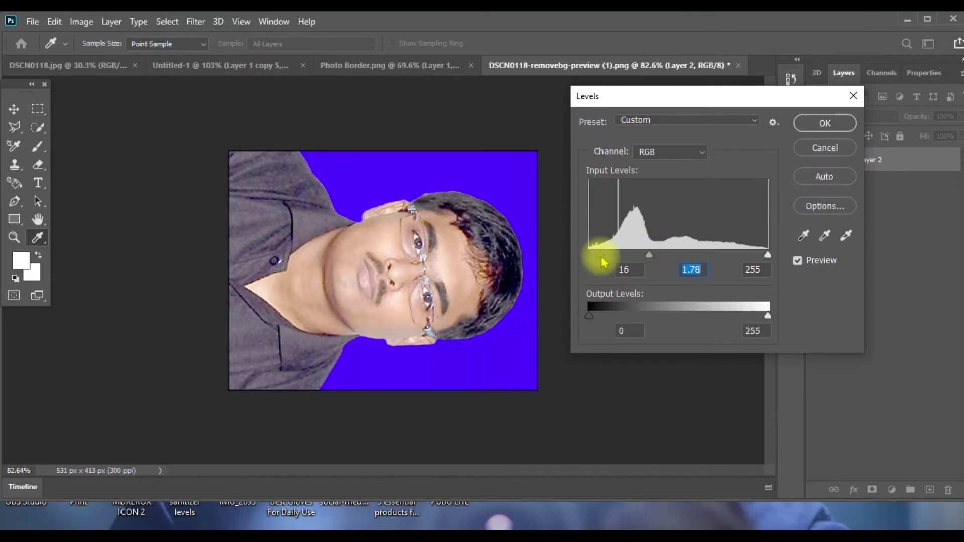
left_click(825, 123)
key("ctrl+0")
key("ctrl+minus")
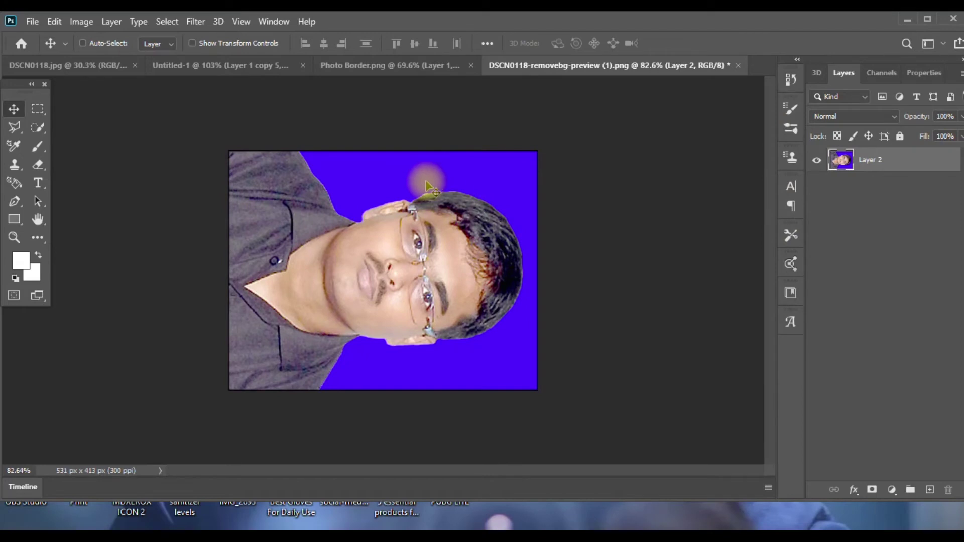
Undo the last adjustment and rotate the image 90° counter-clockwise to upright
left_click(82, 21)
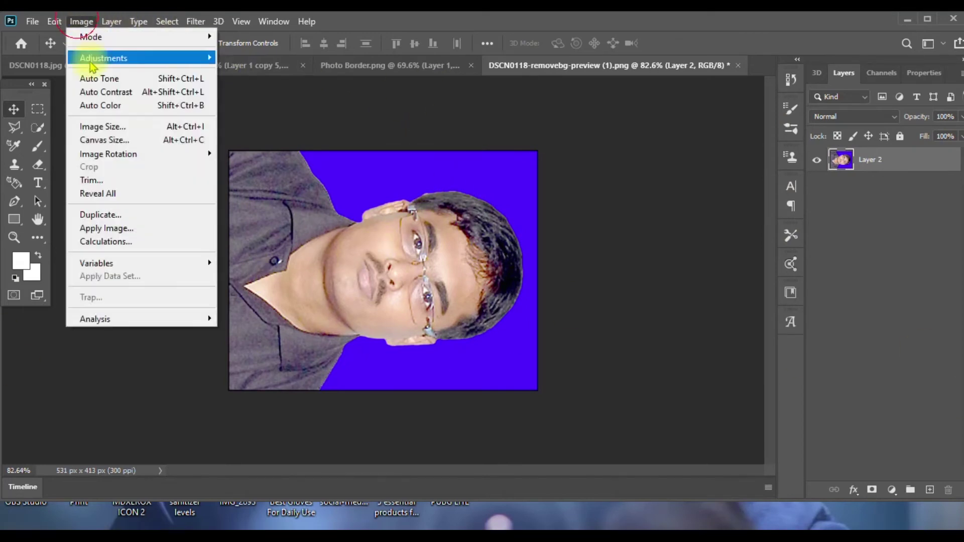
left_click(86, 107)
key("ctrl+z")
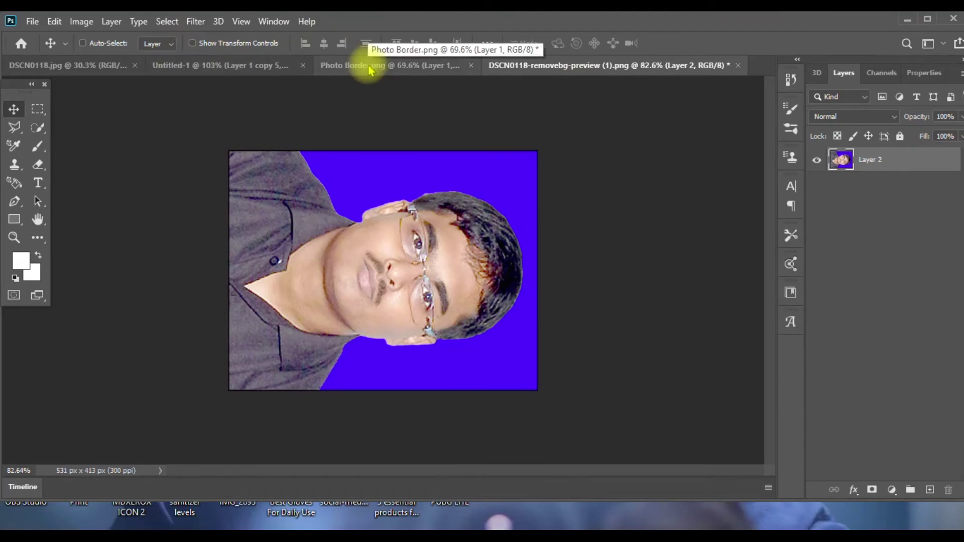
left_click(85, 22)
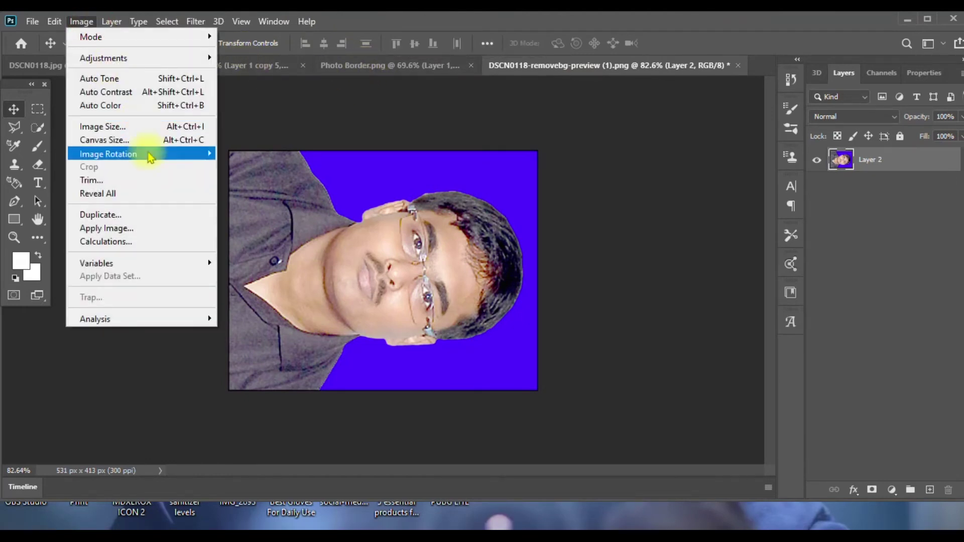
mouse_move(108, 153)
left_click(242, 183)
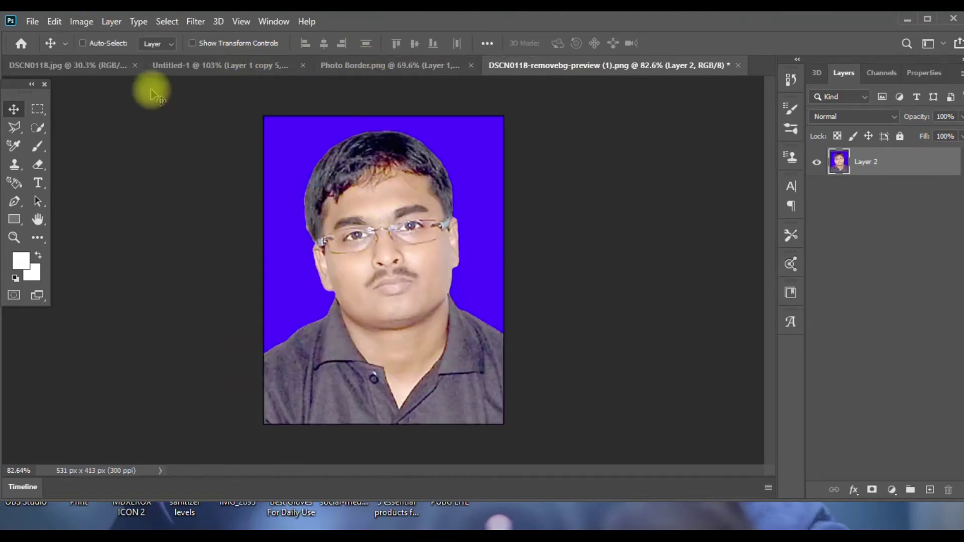
Set the image resolution to 100 pixels per inch in Image Size
left_click(41, 24)
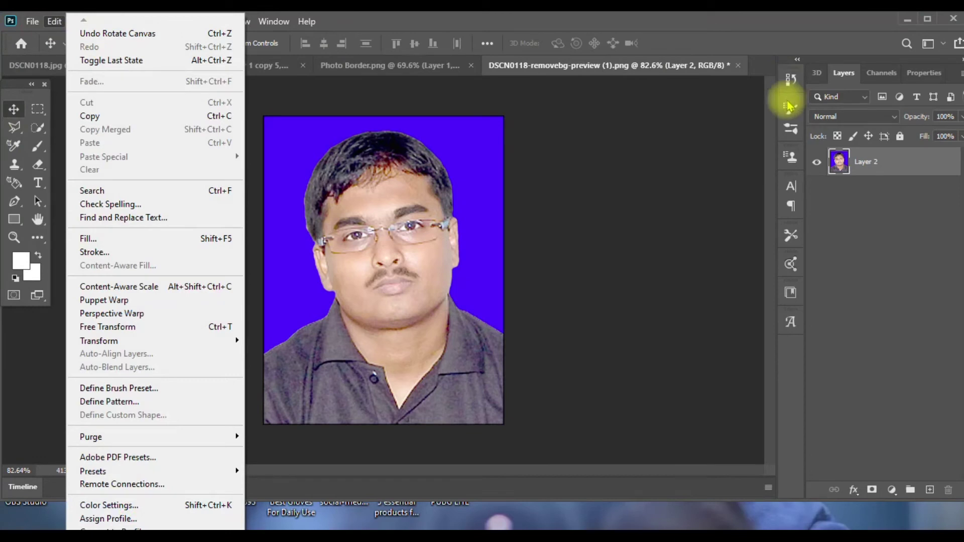
left_click(791, 235)
left_click(83, 22)
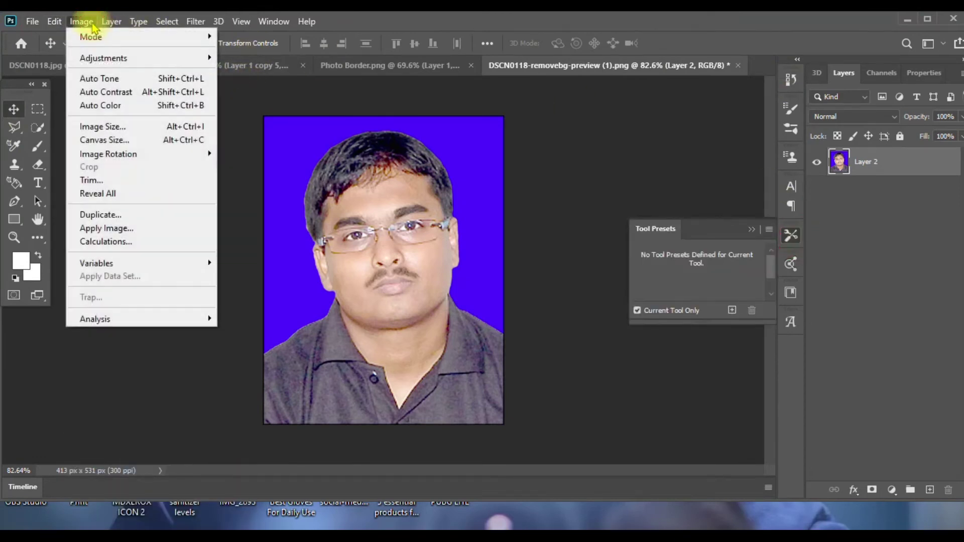
left_click(94, 130)
left_click(818, 237)
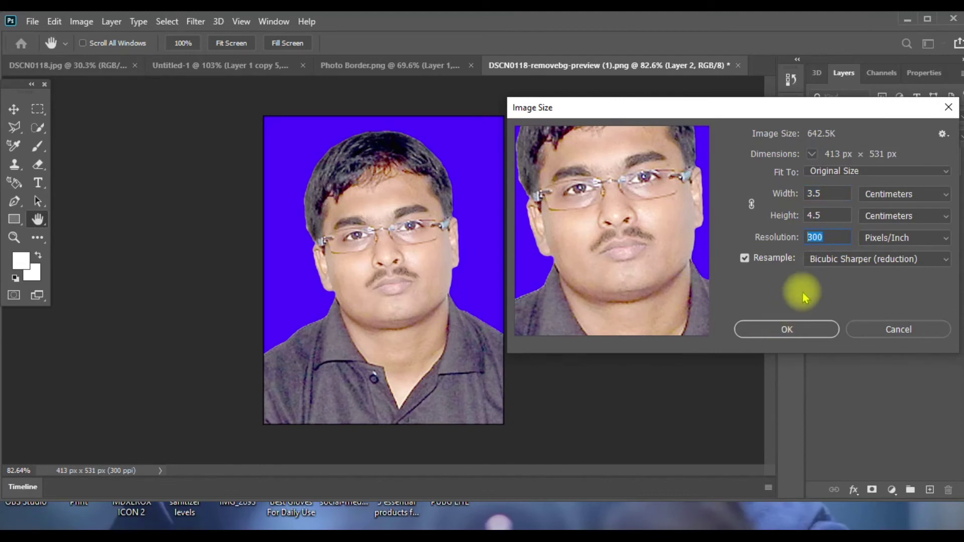
type("1")
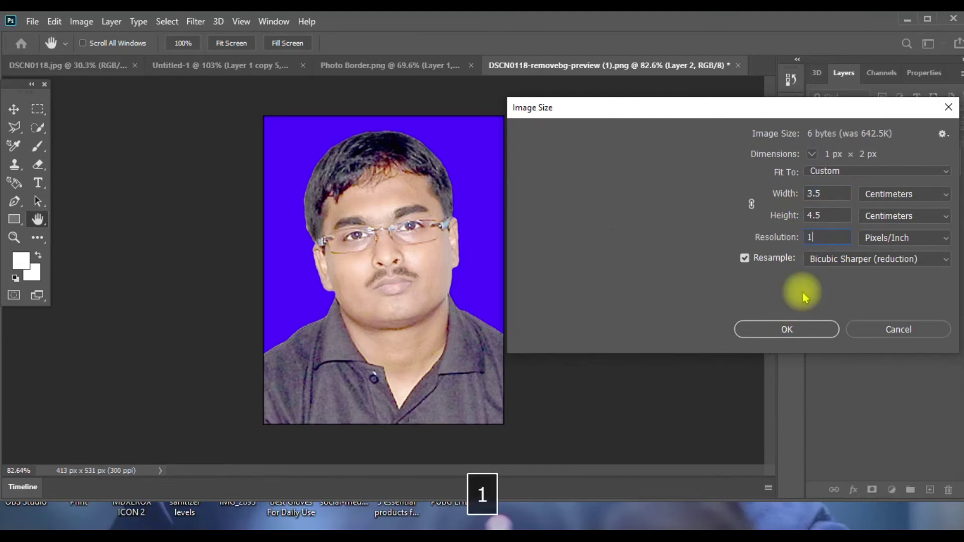
type("00")
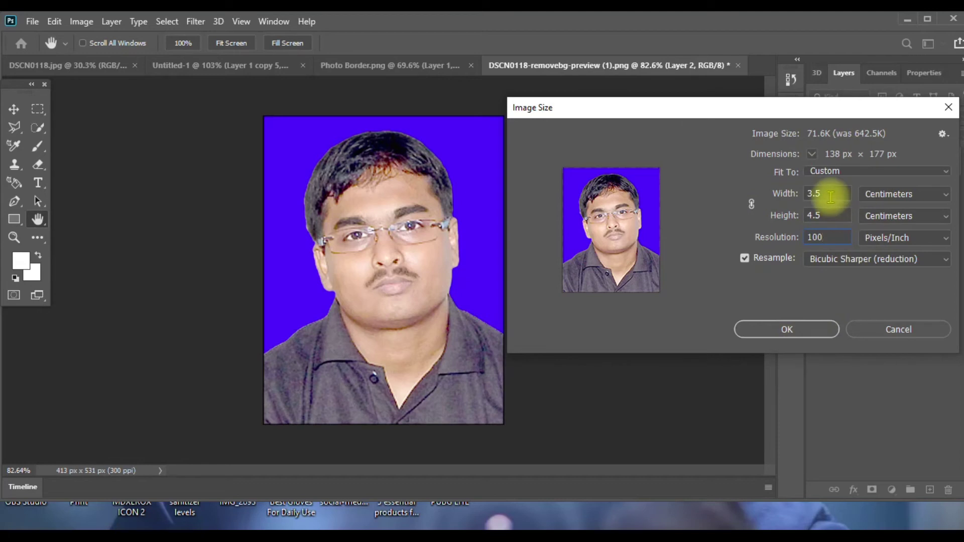
left_click(785, 329)
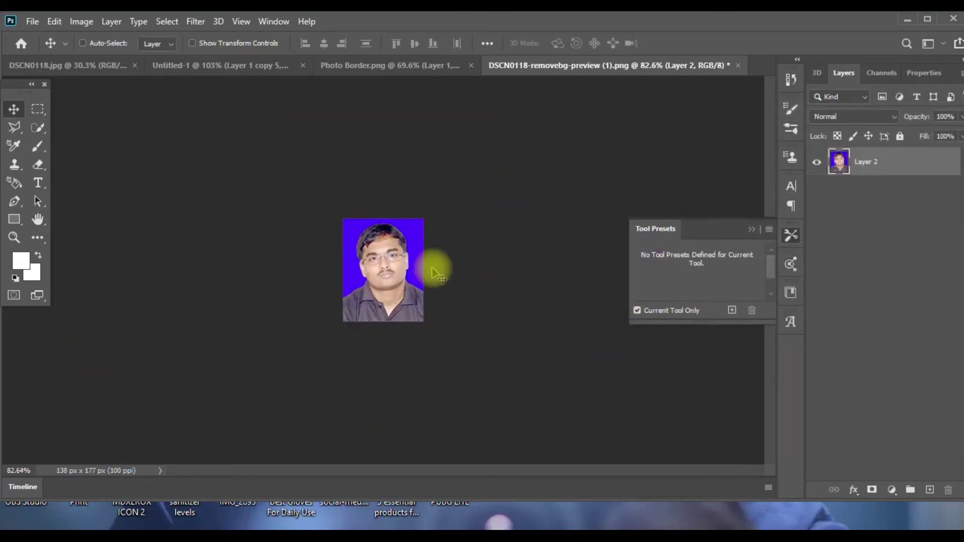
Change the image width to 3.5 cm in Image Size
scroll(376, 254, "up", 2)
scroll(376, 241, "up", 2)
scroll(377, 231, "up", 2)
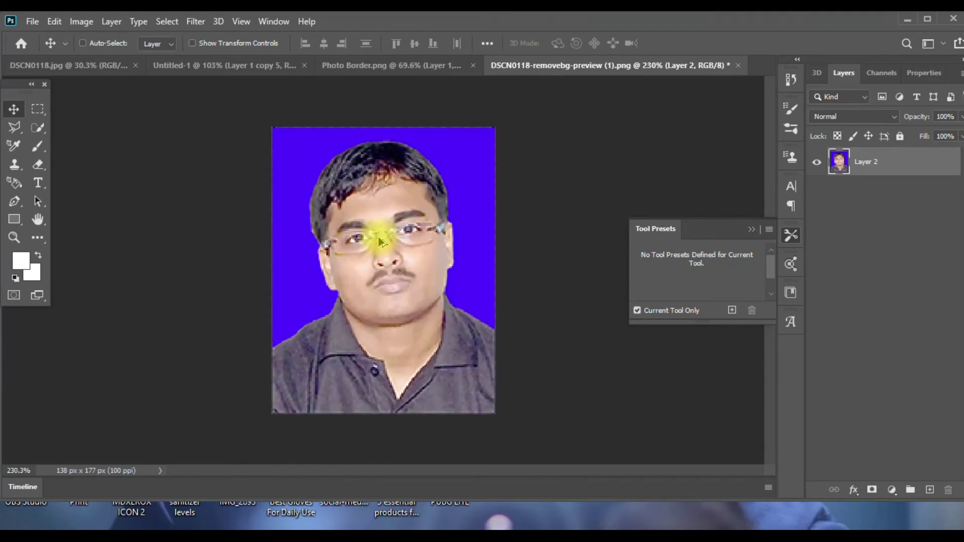
scroll(377, 231, "up", 1)
left_click(81, 21)
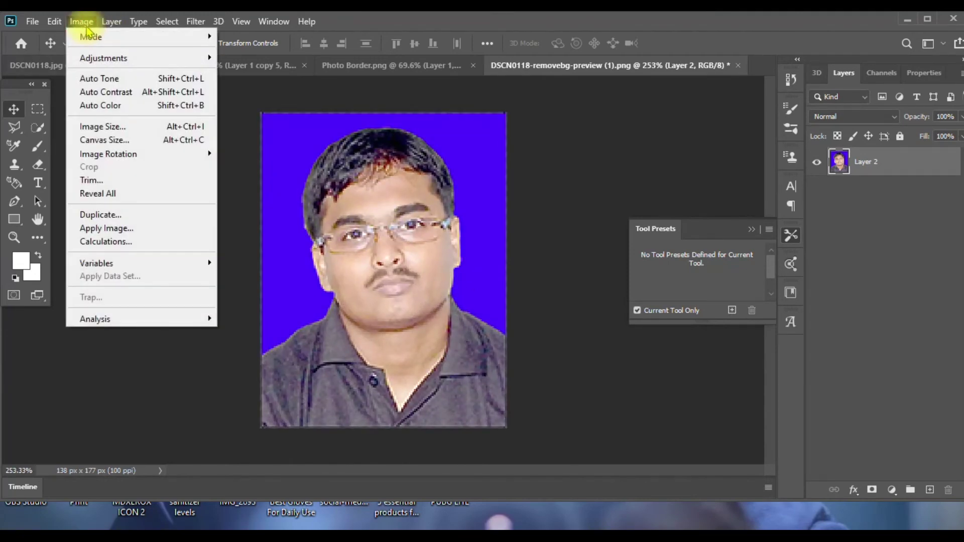
left_click(106, 126)
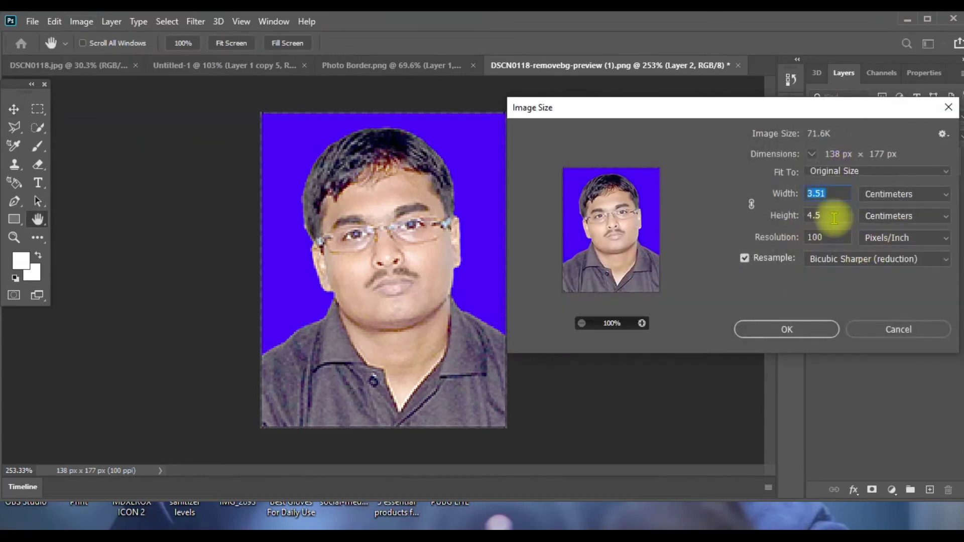
type("3.5")
left_click(789, 326)
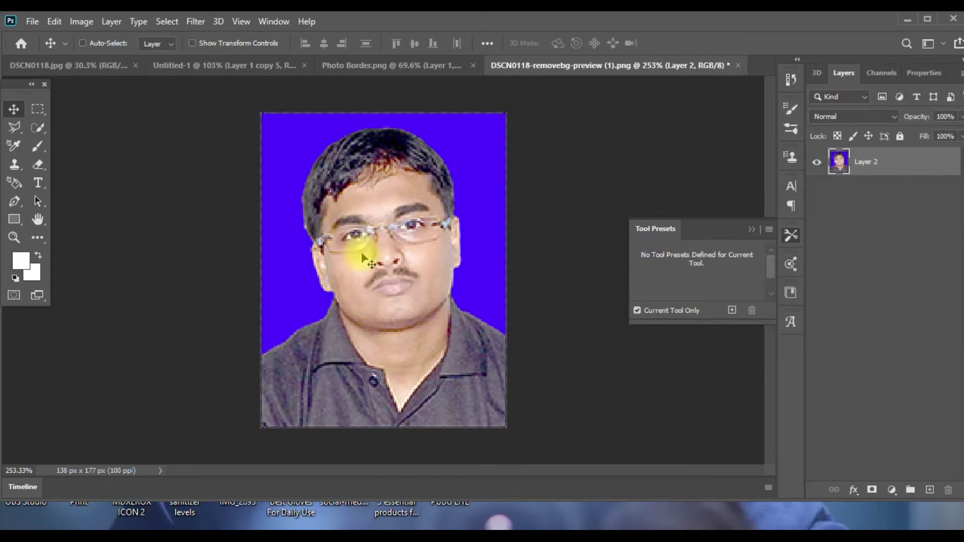
Start Save As on the computer rather than the cloud, targeting the Desktop folder
left_click(32, 21)
left_click(53, 192)
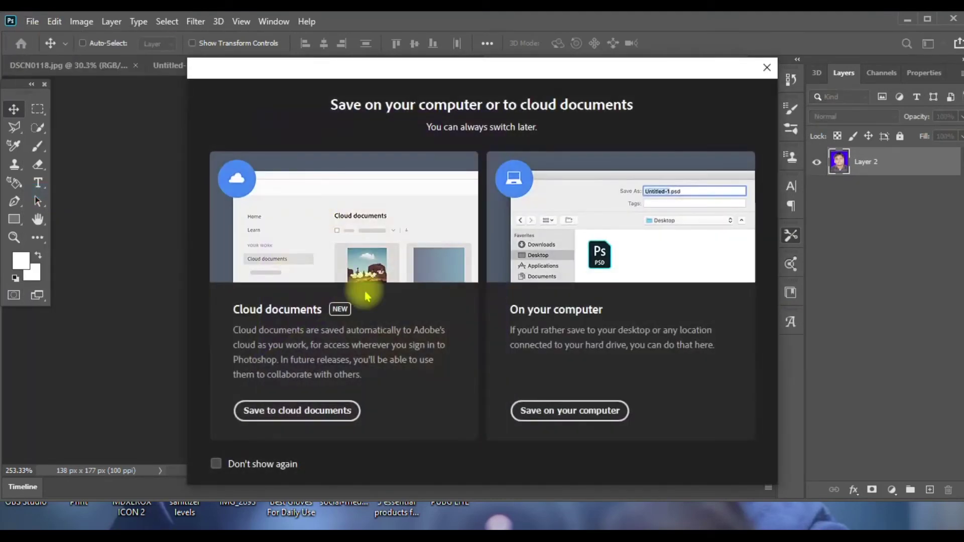
left_click(542, 413)
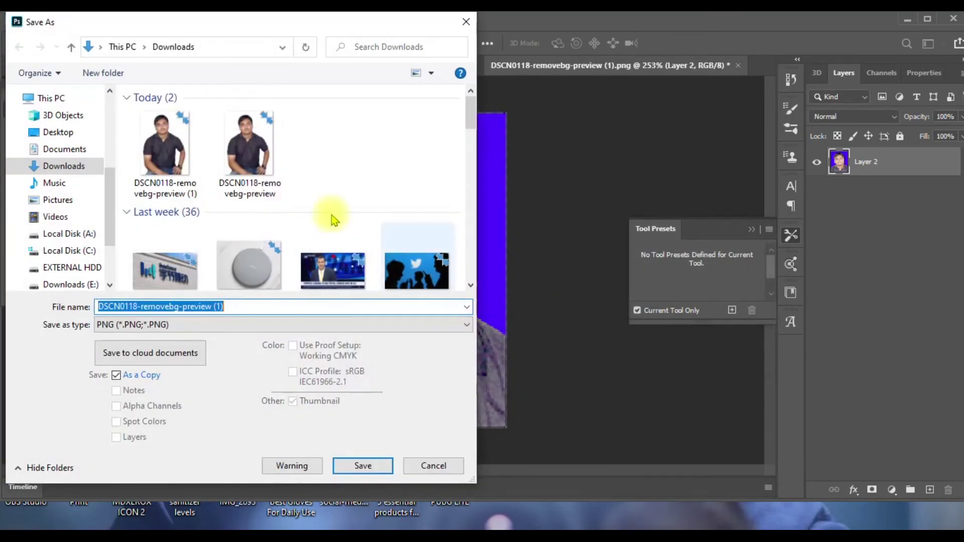
left_click(57, 134)
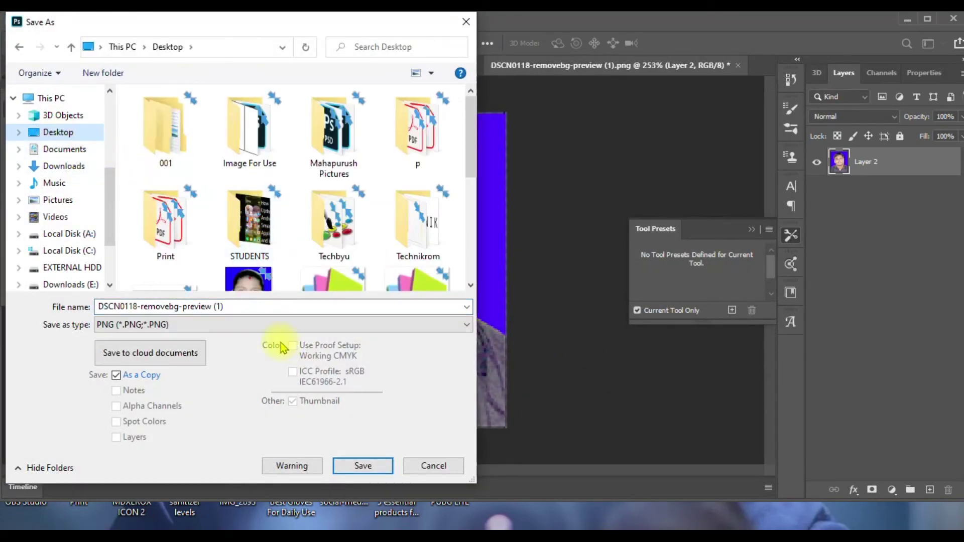
Name the file 'my passport', choose JPEG format, and save
left_click(247, 307)
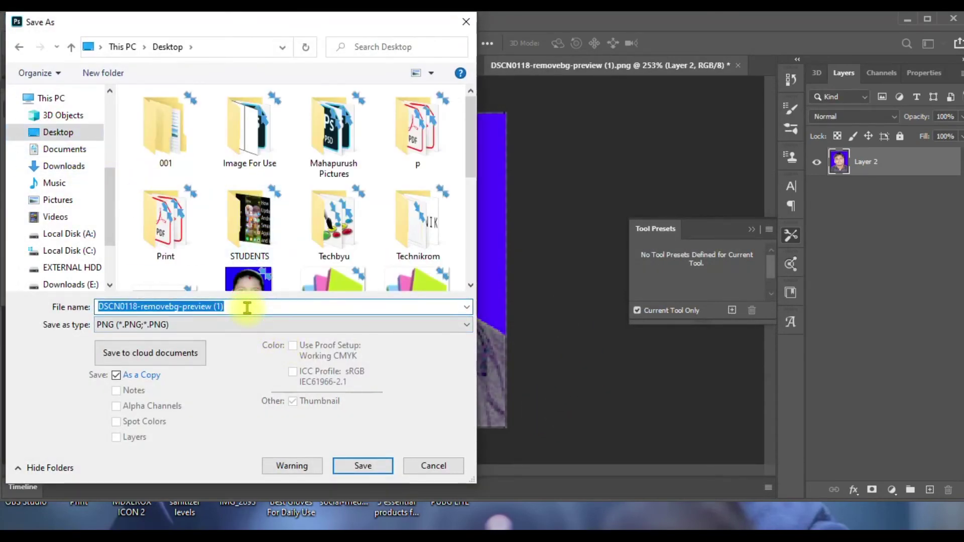
type("my passport")
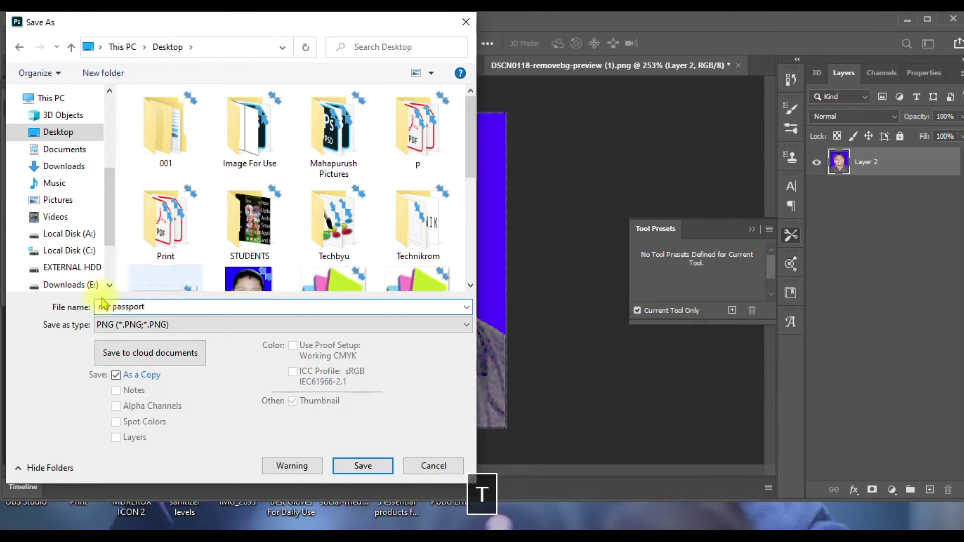
left_click(153, 334)
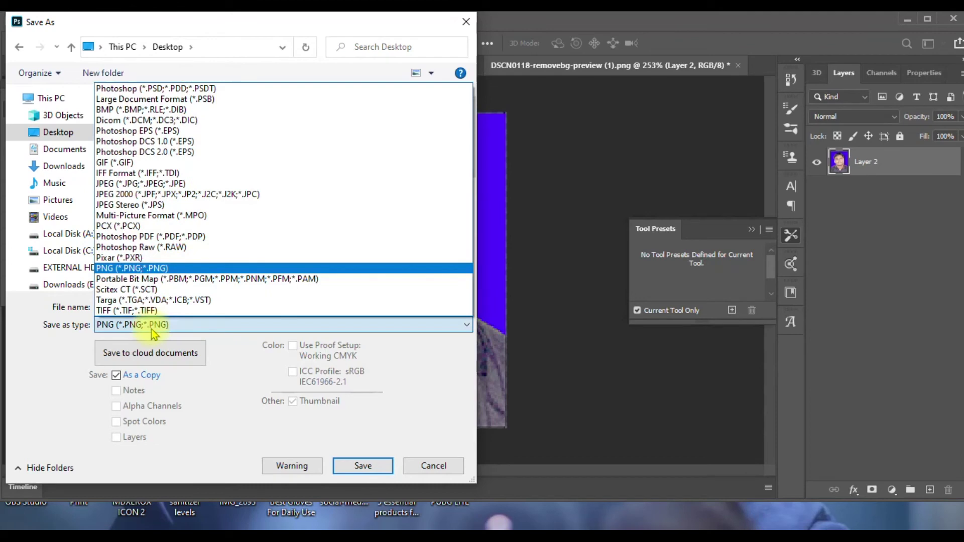
left_click(151, 183)
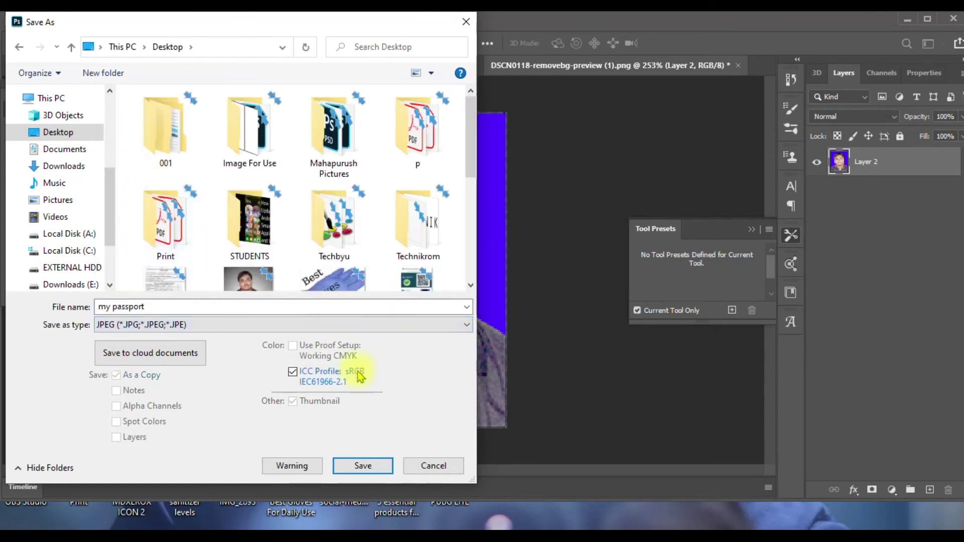
left_click(350, 467)
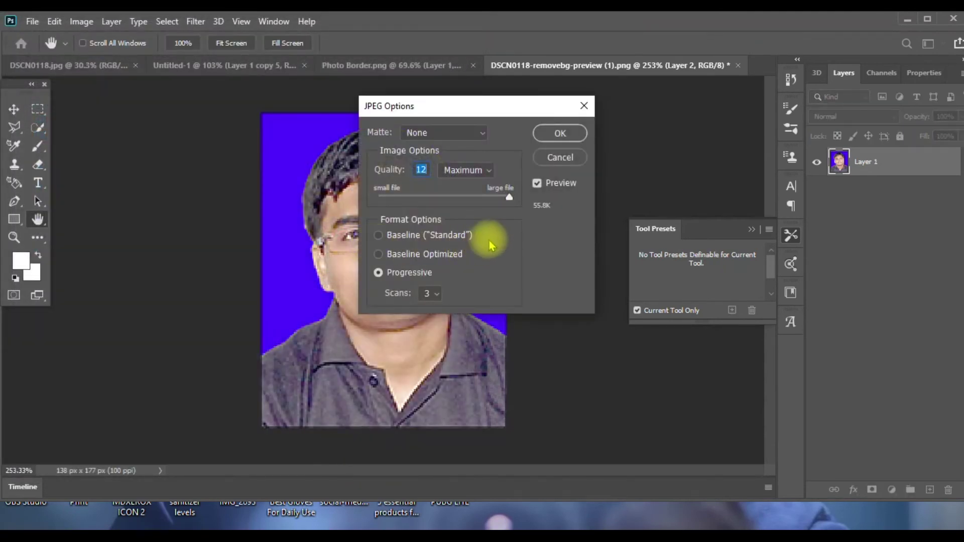
Set JPEG quality to 8 (High) and confirm the save
left_click_drag(505, 100, 671, 107)
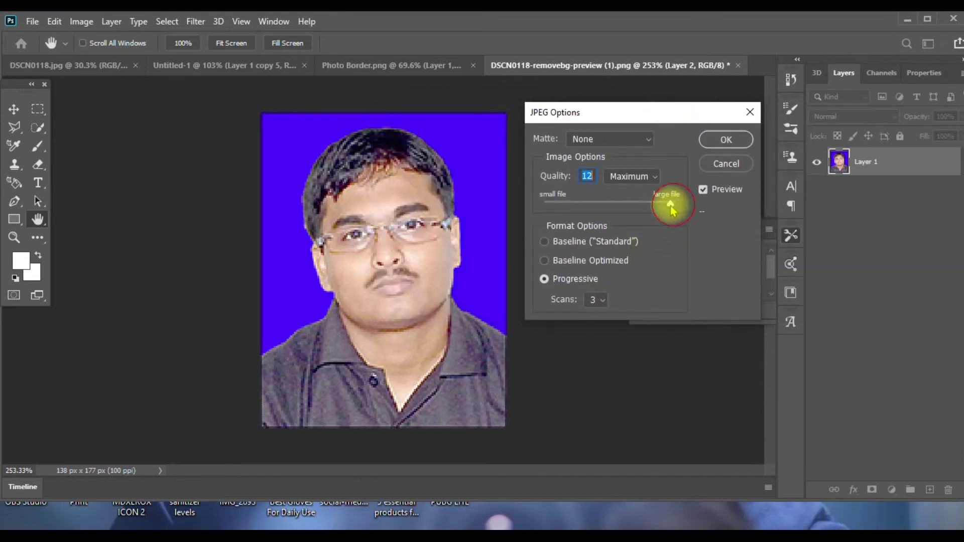
left_click_drag(593, 206, 591, 207)
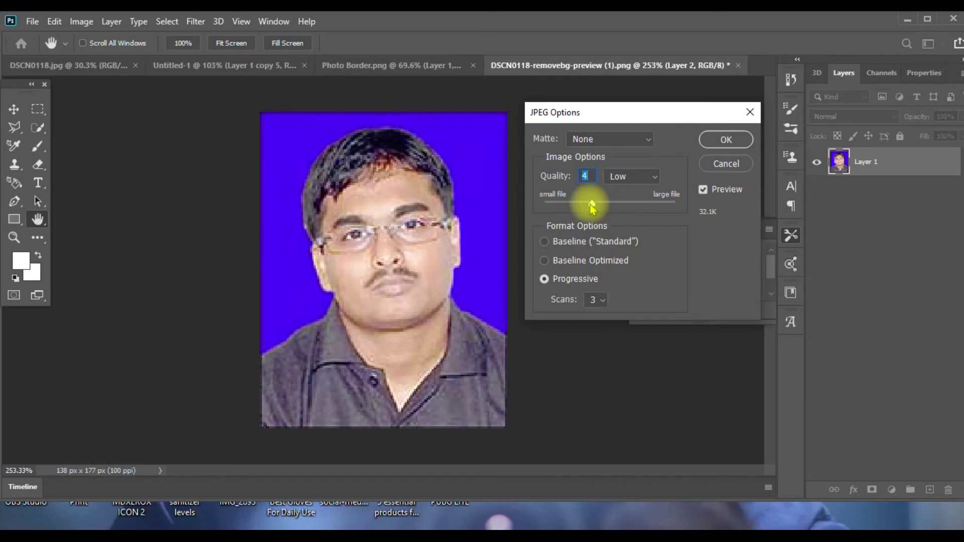
left_click_drag(592, 207, 638, 209)
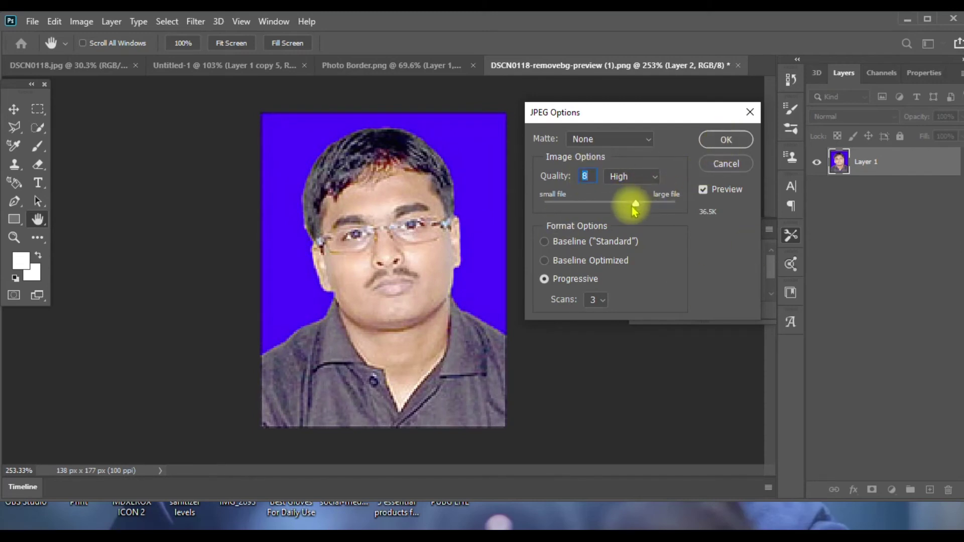
left_click_drag(634, 210, 548, 209)
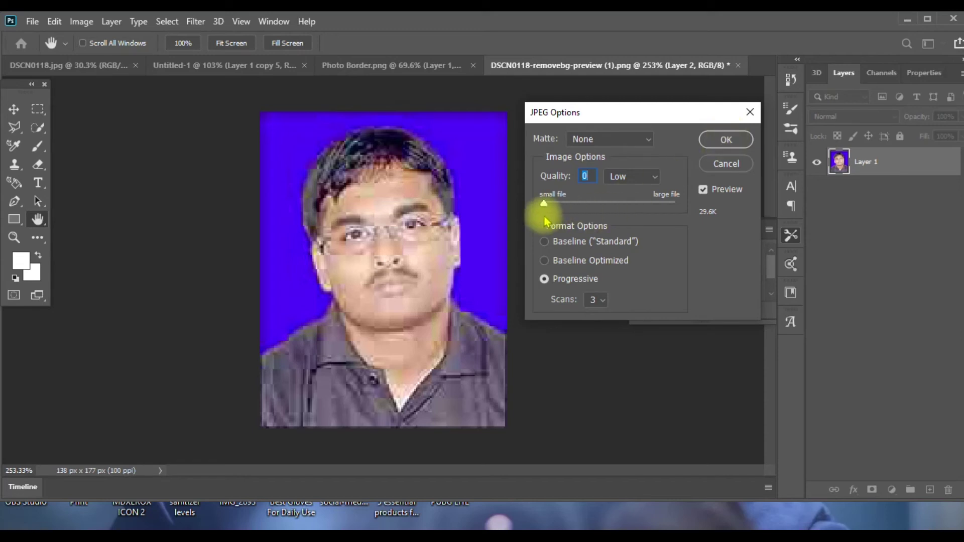
left_click_drag(553, 201, 618, 205)
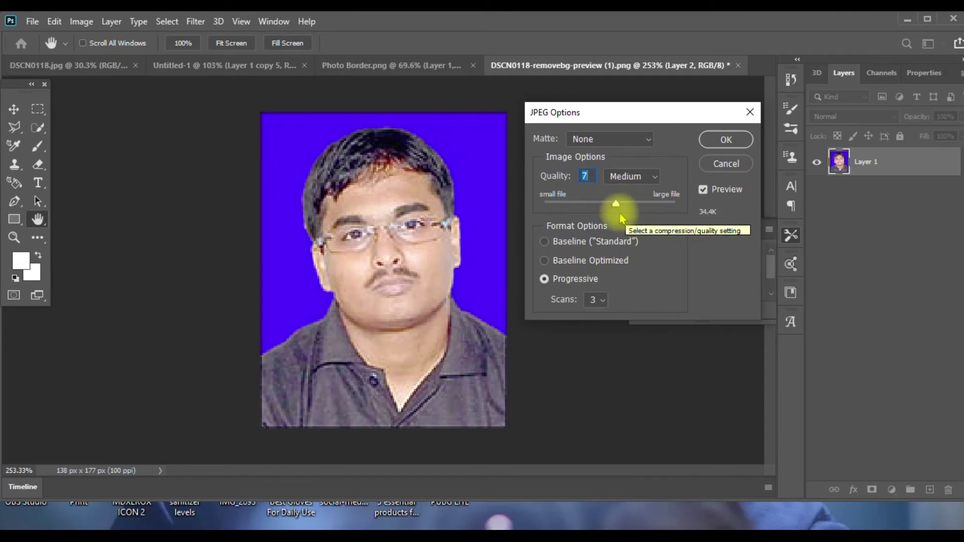
left_click_drag(617, 203, 628, 207)
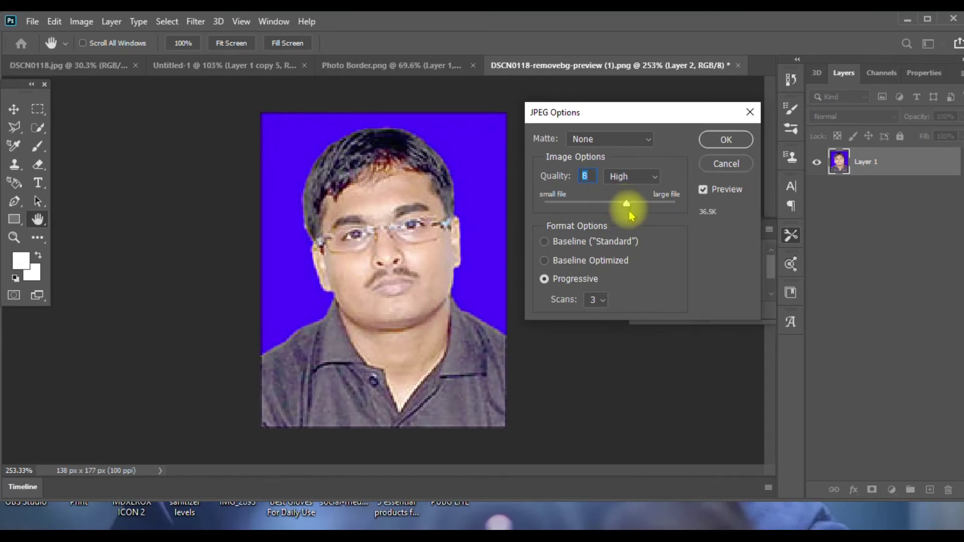
left_click(737, 139)
Dismiss the cloud save prompt and minimize Photoshop to reveal the desktop
scroll(554, 240, "down", 3)
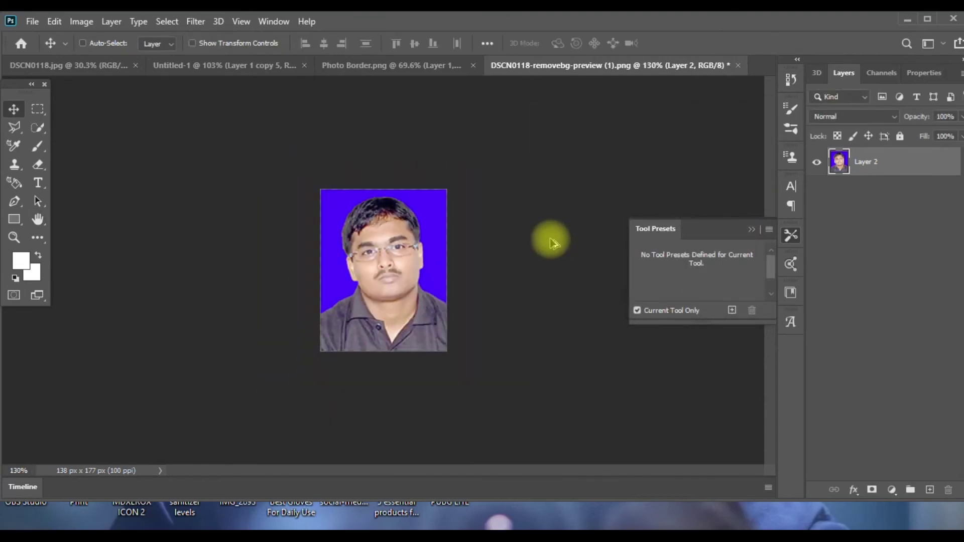
scroll(553, 240, "down", 2)
scroll(485, 255, "down", 1)
scroll(520, 257, "down", 1)
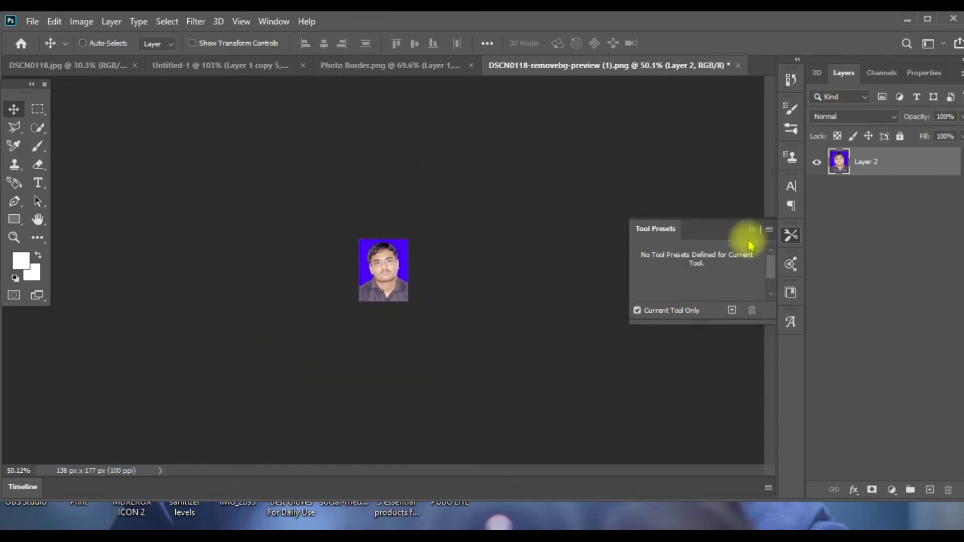
left_click(32, 21)
left_click(61, 193)
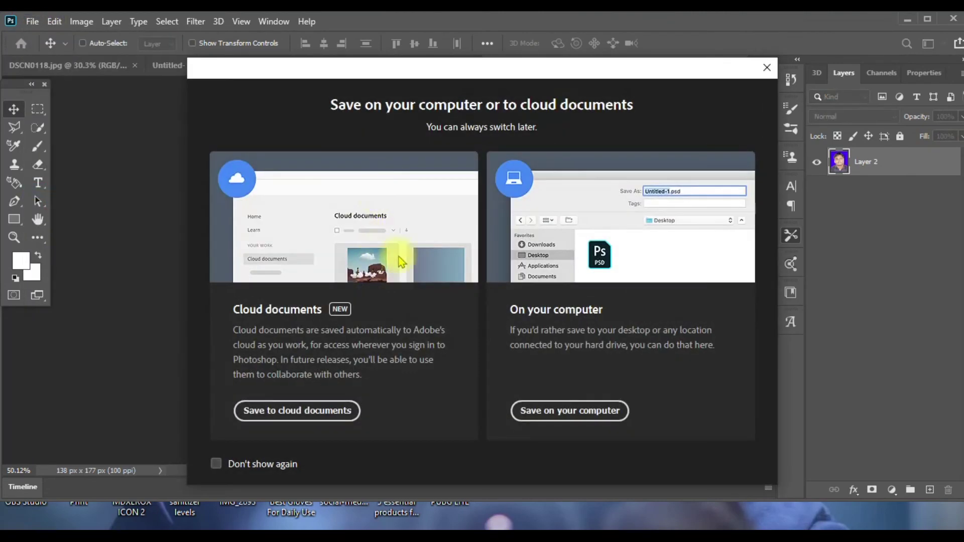
left_click(767, 67)
left_click(908, 19)
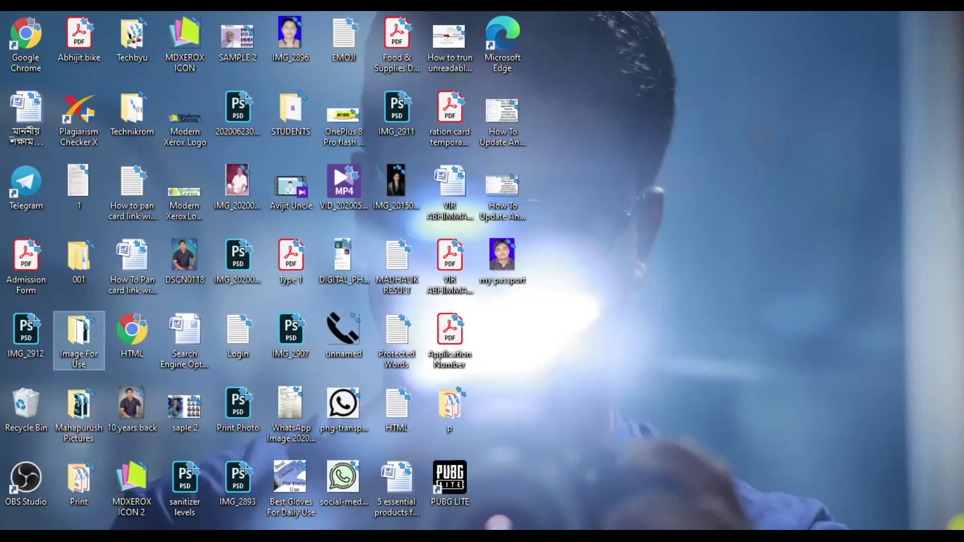
Open my passport and DSCN0118 in Photos, snapping DSCN0118 to the left half
right_click(502, 274)
mouse_move(543, 299)
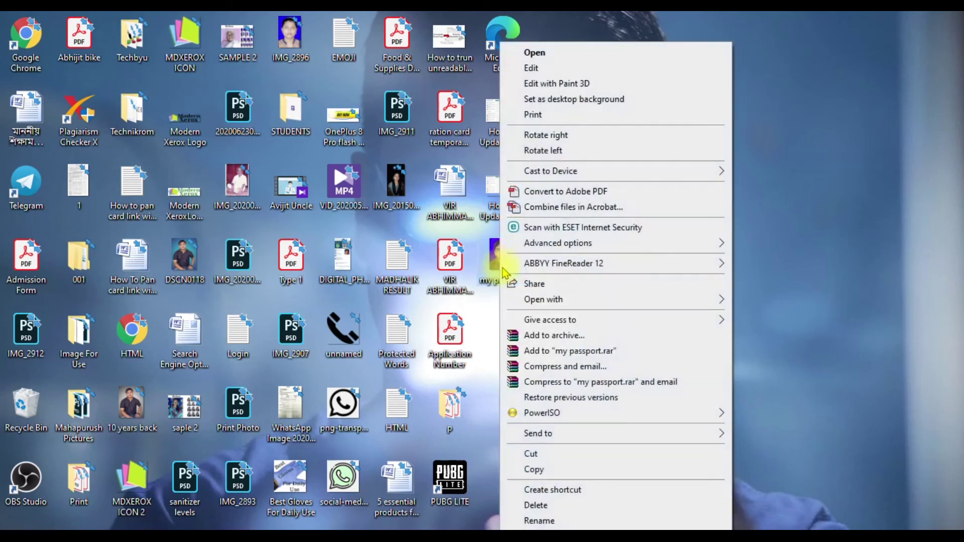
left_click(766, 363)
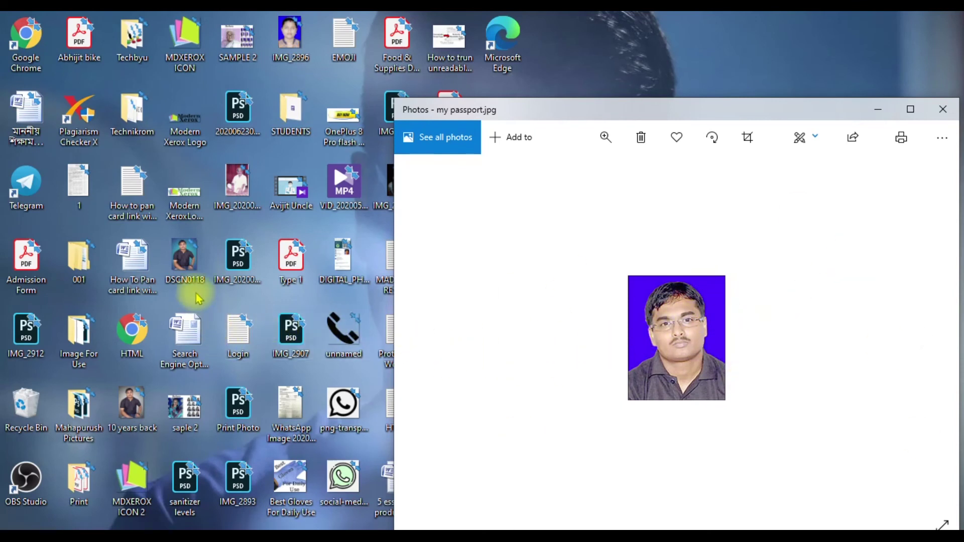
left_click(189, 278)
right_click(189, 277)
left_click(184, 259)
right_click(184, 259)
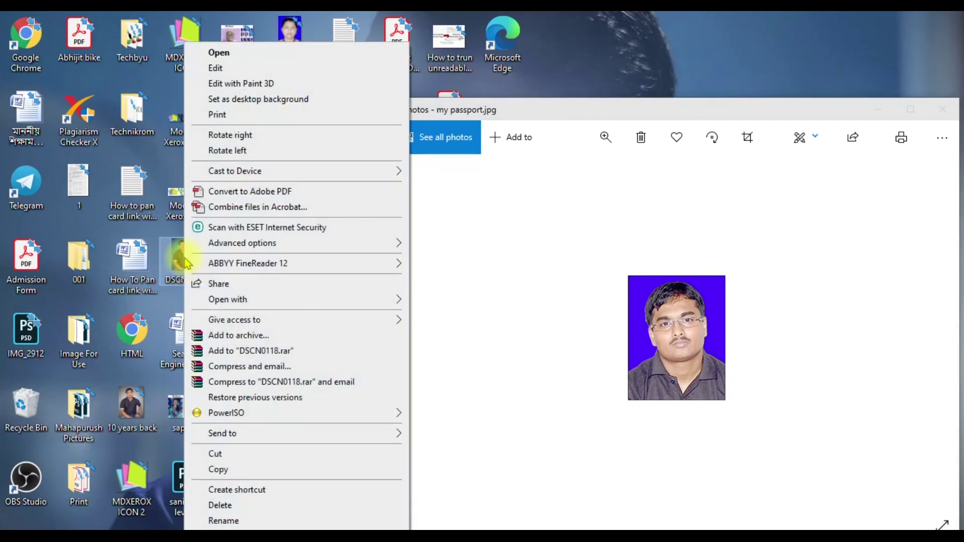
mouse_move(227, 300)
left_click(435, 370)
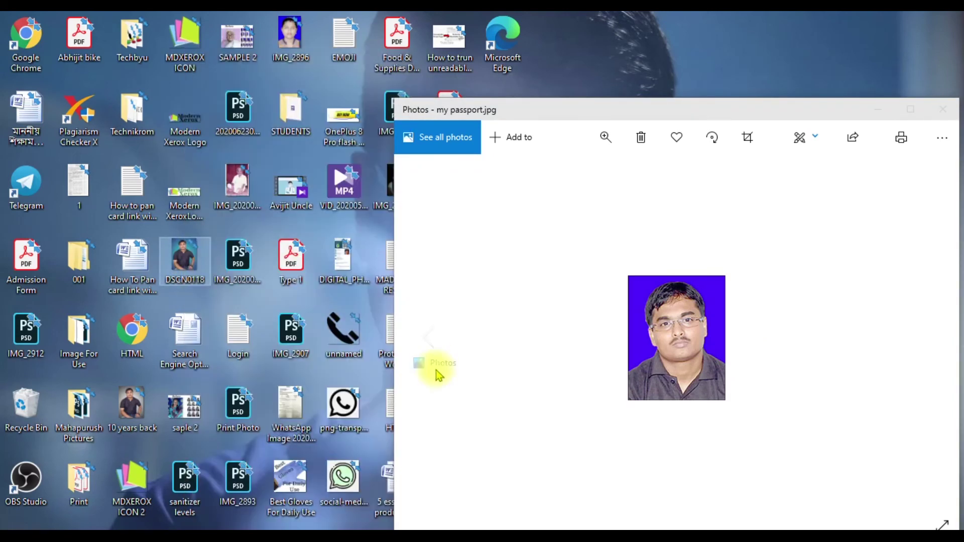
mouse_move(664, 113)
left_mouse_down()
mouse_move(2, 55)
mouse_move(5, 76)
left_mouse_up()
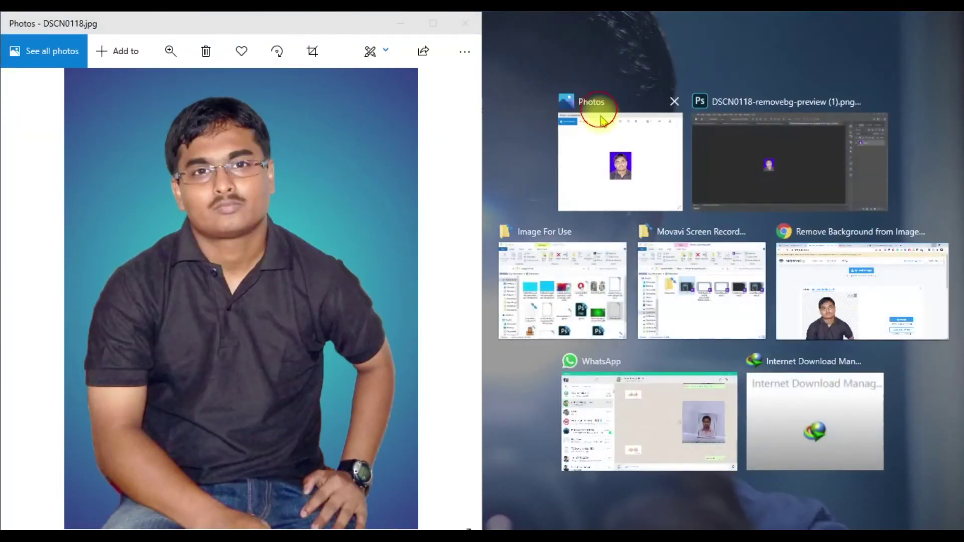
Snap my passport.jpg to the right half and bring DSCN0118.jpg back on the left
left_click(598, 114)
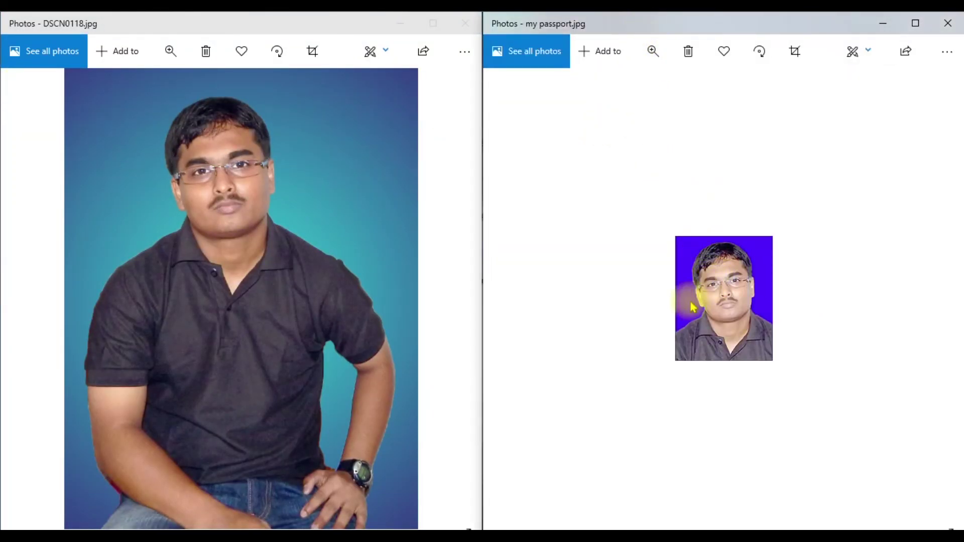
left_click(448, 200)
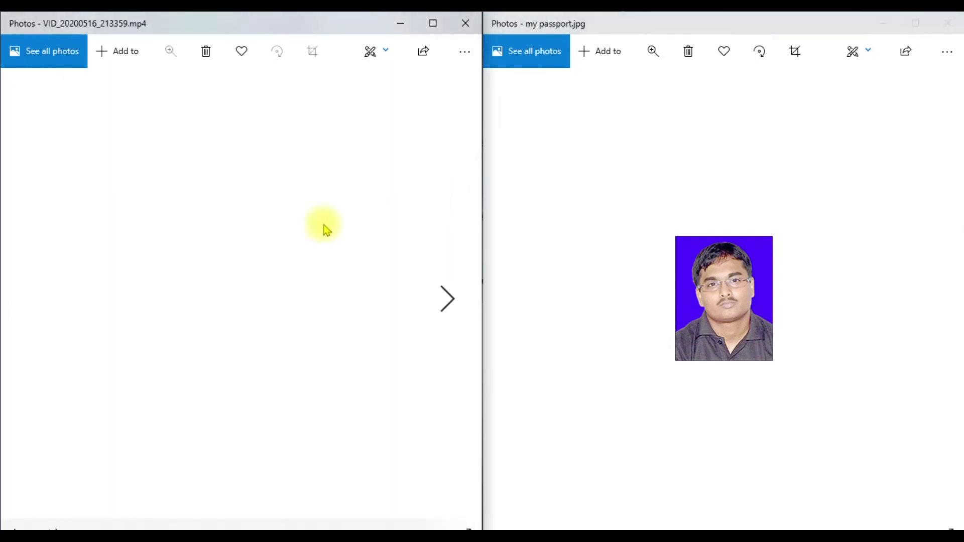
left_click(42, 305)
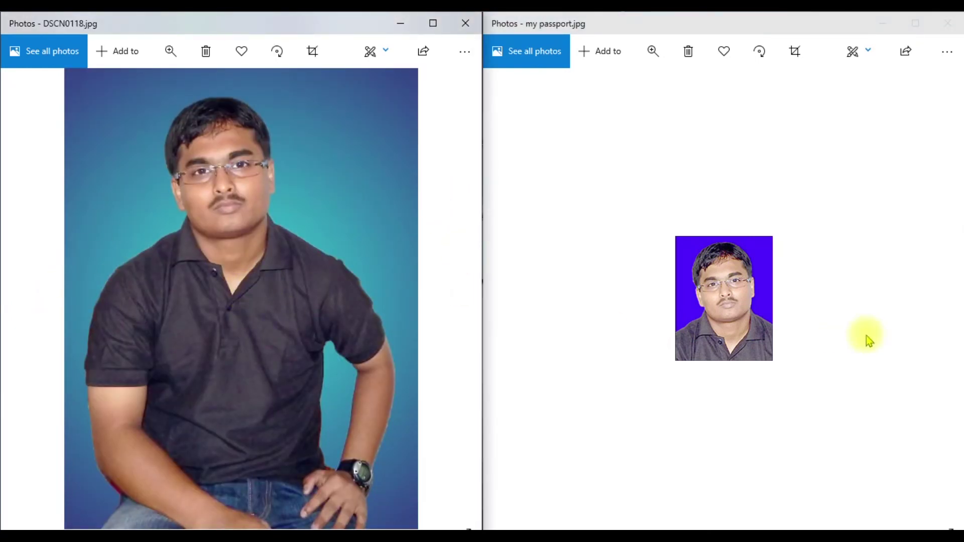